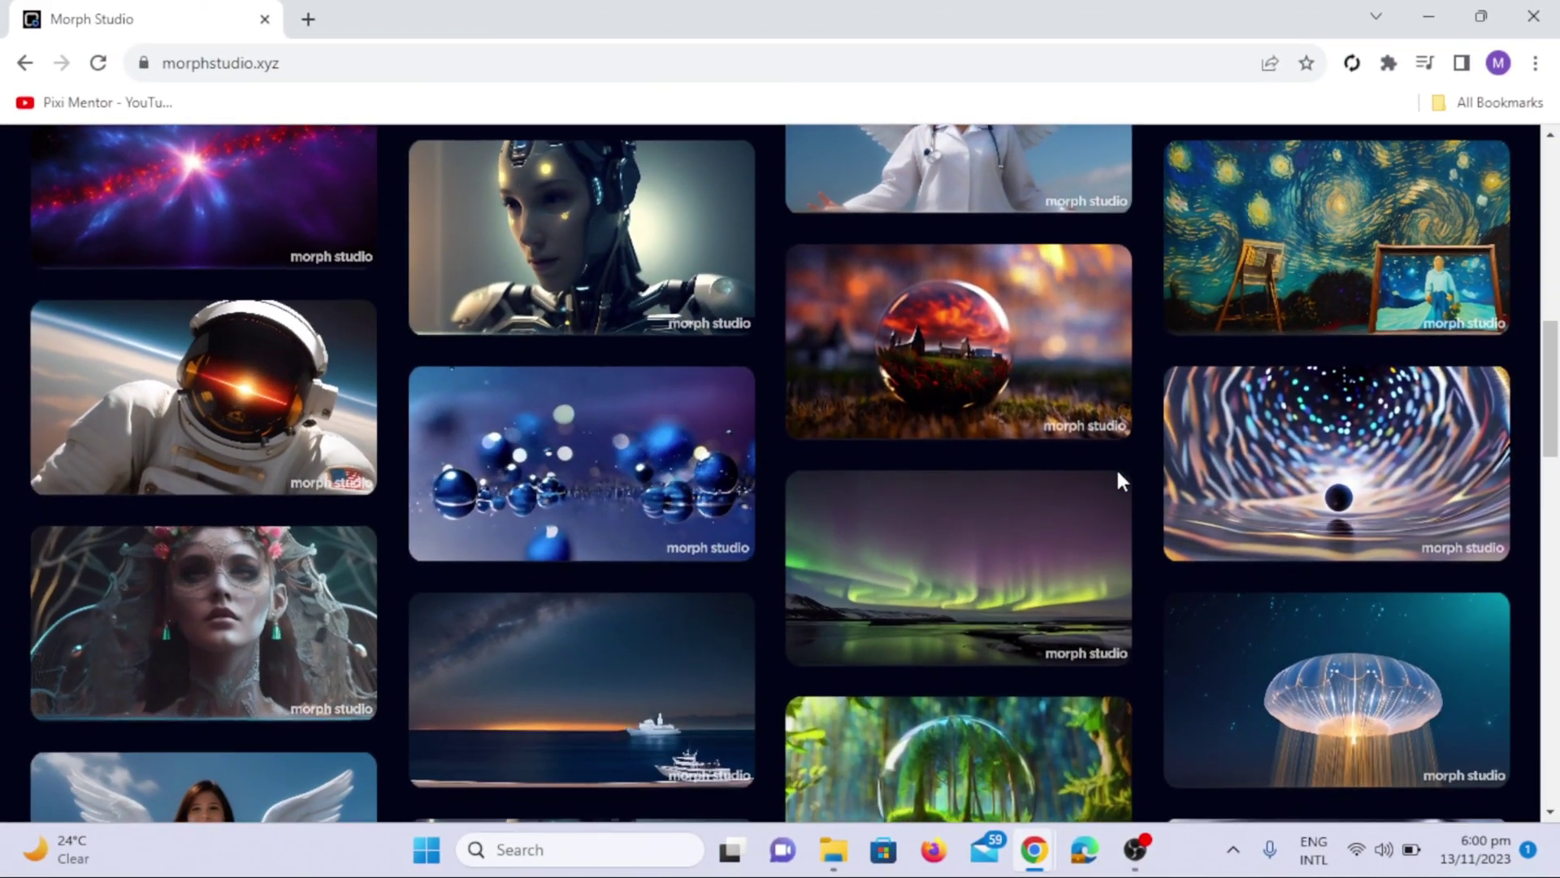
Step: Scroll down through the Morph Studio Showcase gallery of example videos
{"action": "scroll", "coordinate": [1322, 476], "scroll_direction": "down", "scroll_amount": 2}
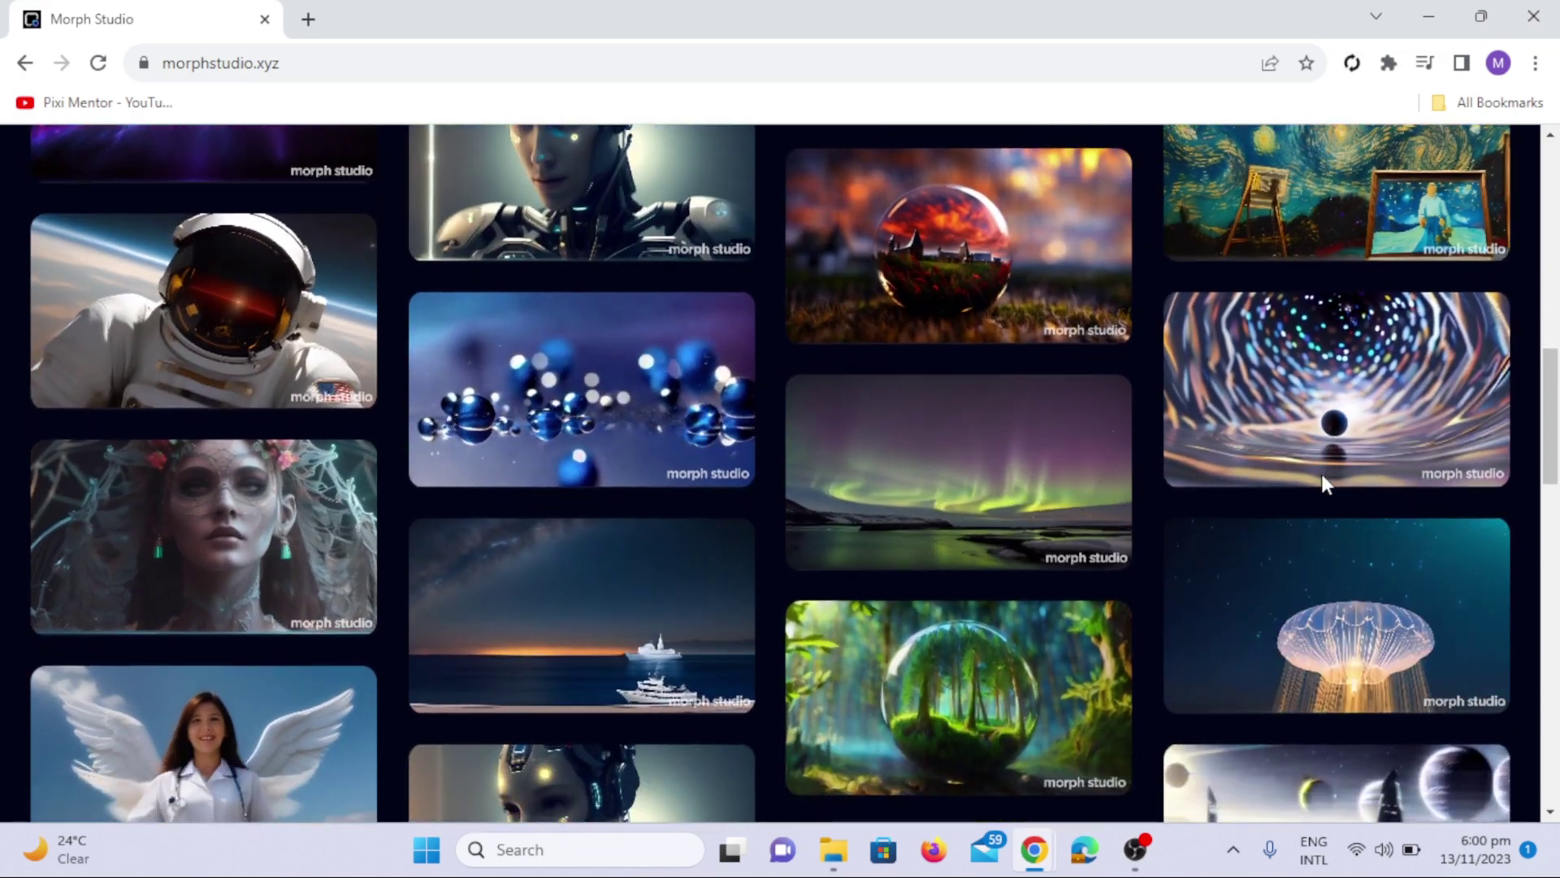
{"action": "scroll", "coordinate": [1322, 475], "scroll_direction": "down", "scroll_amount": 5}
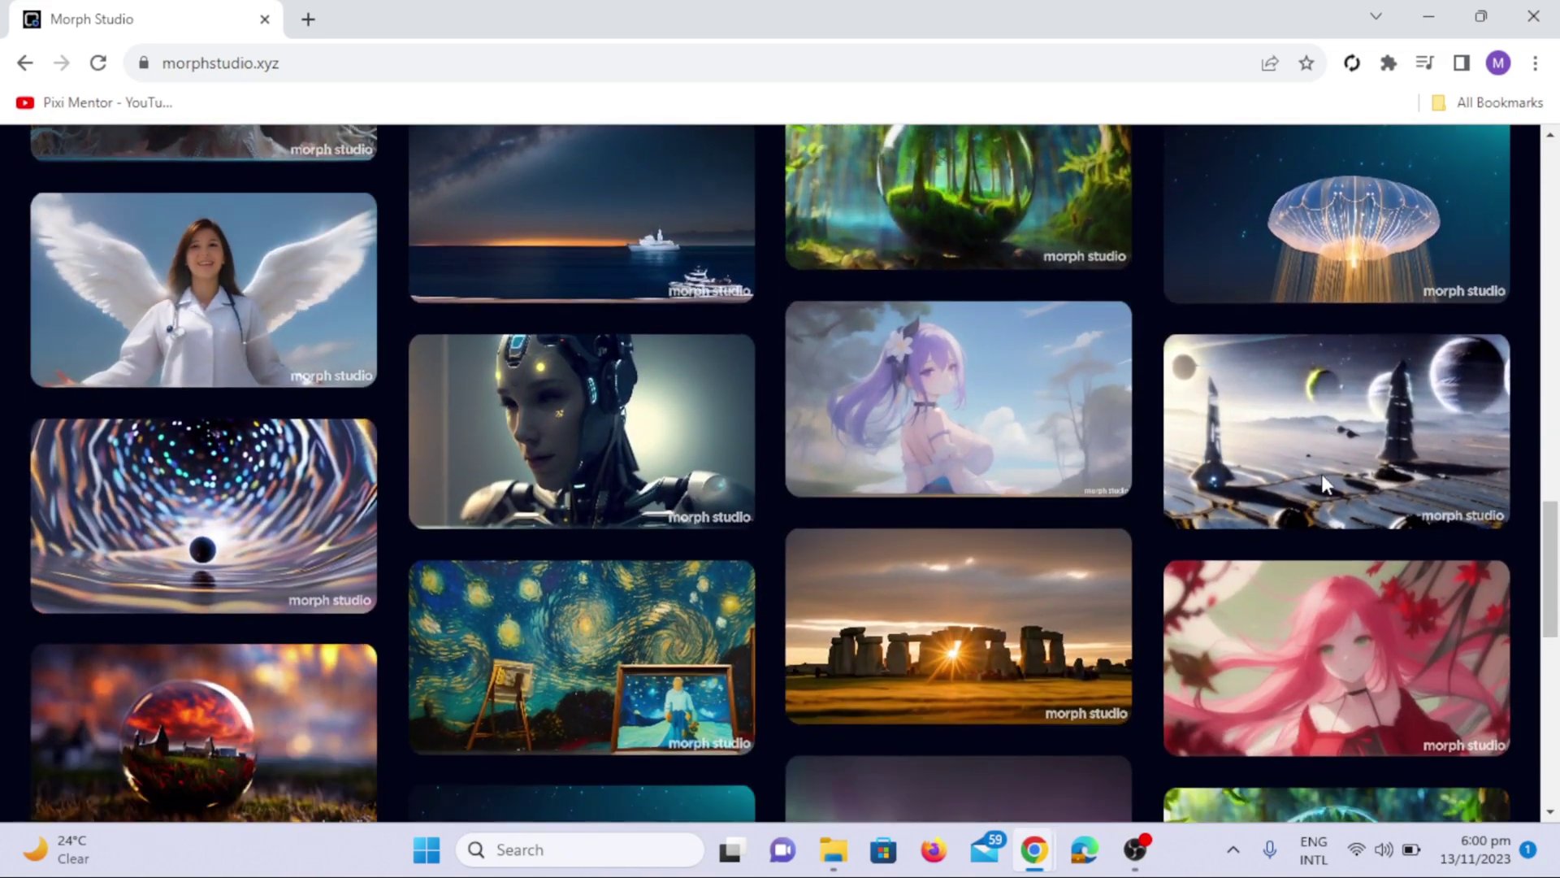
{"action": "scroll", "coordinate": [1321, 475], "scroll_direction": "down", "scroll_amount": 4}
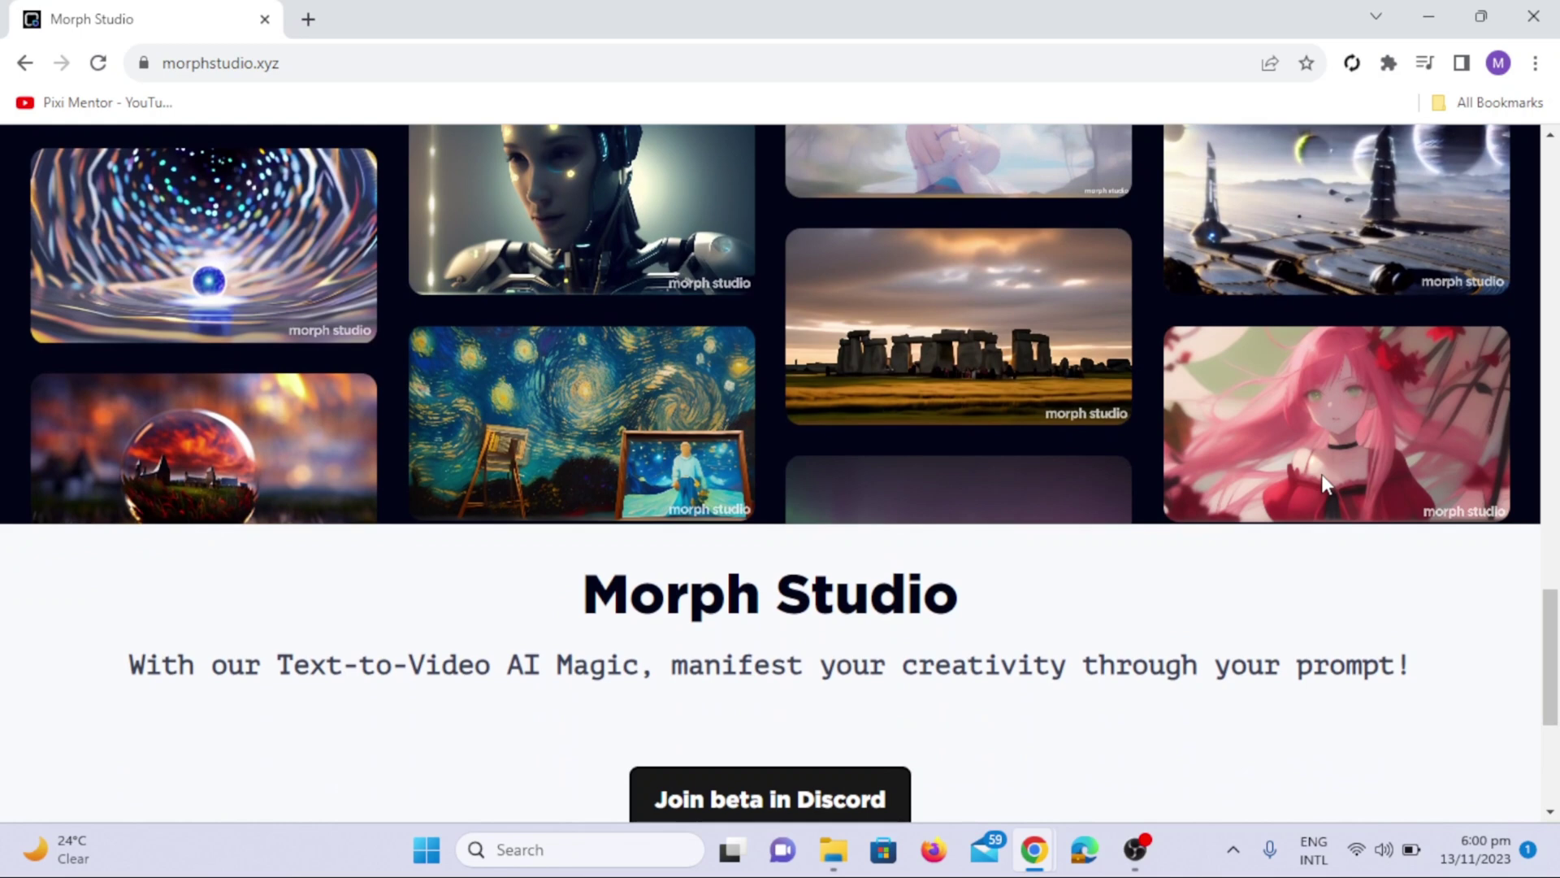
{"action": "scroll", "coordinate": [1371, 616], "scroll_direction": "down", "scroll_amount": 2}
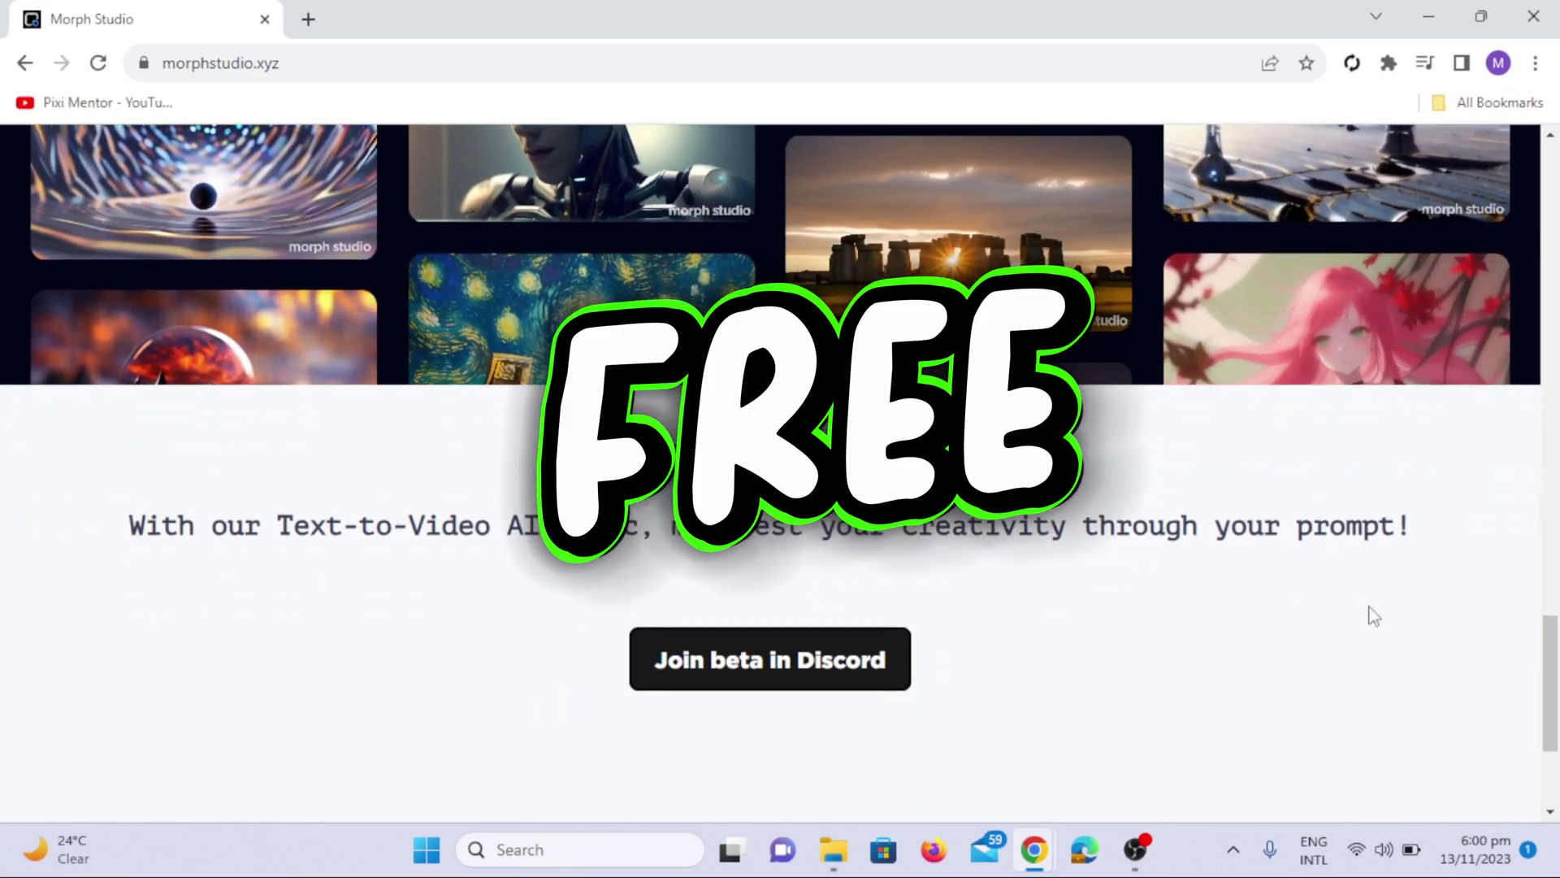
{"action": "scroll", "coordinate": [1373, 615], "scroll_direction": "down", "scroll_amount": 1}
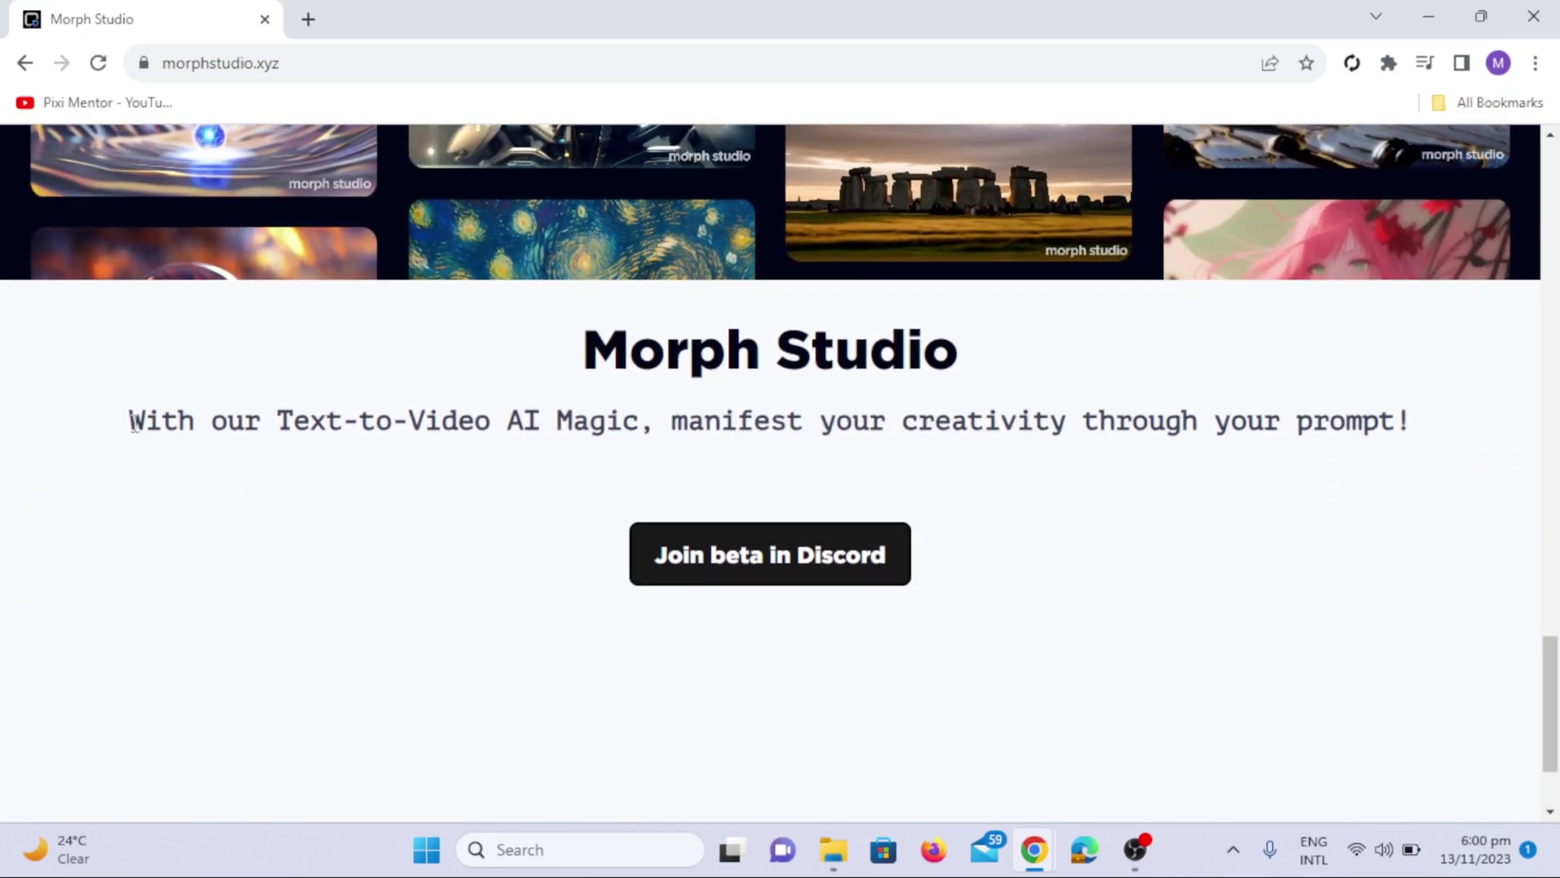
Step: Highlight the Text-to-Video AI Magic tagline, then return up to the Join beta in Discord button
{"action": "left_click_drag", "start_coordinate": [129, 420], "coordinate": [1431, 410]}
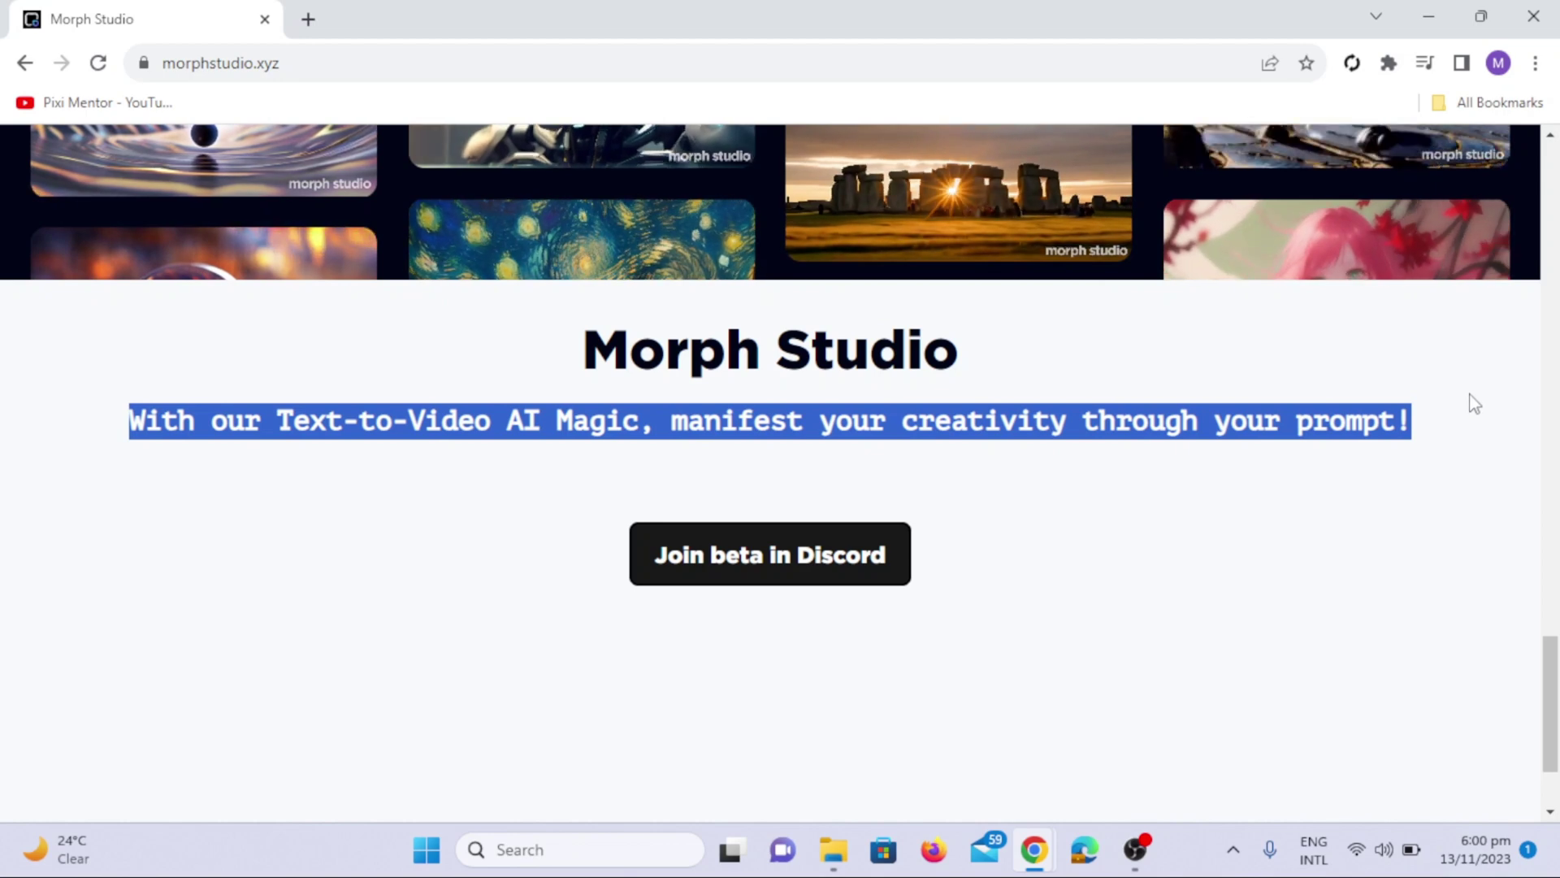
{"action": "left_click", "coordinate": [1489, 564]}
{"action": "scroll", "coordinate": [1488, 564], "scroll_direction": "down", "scroll_amount": 2}
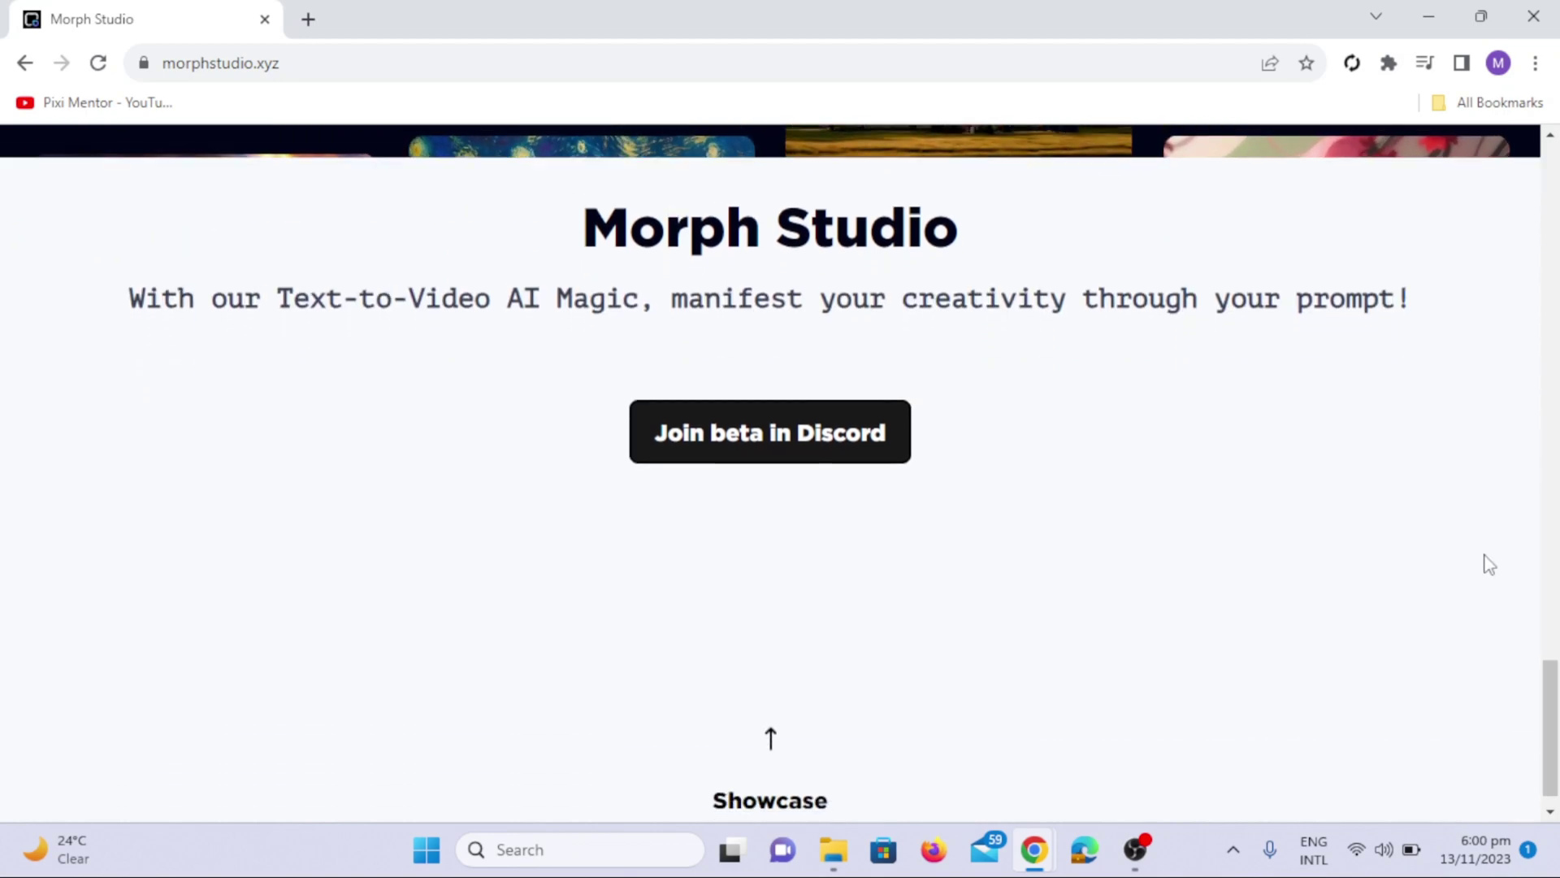
{"action": "scroll", "coordinate": [1488, 564], "scroll_direction": "up", "scroll_amount": 4}
{"action": "scroll", "coordinate": [1488, 564], "scroll_direction": "up", "scroll_amount": 5}
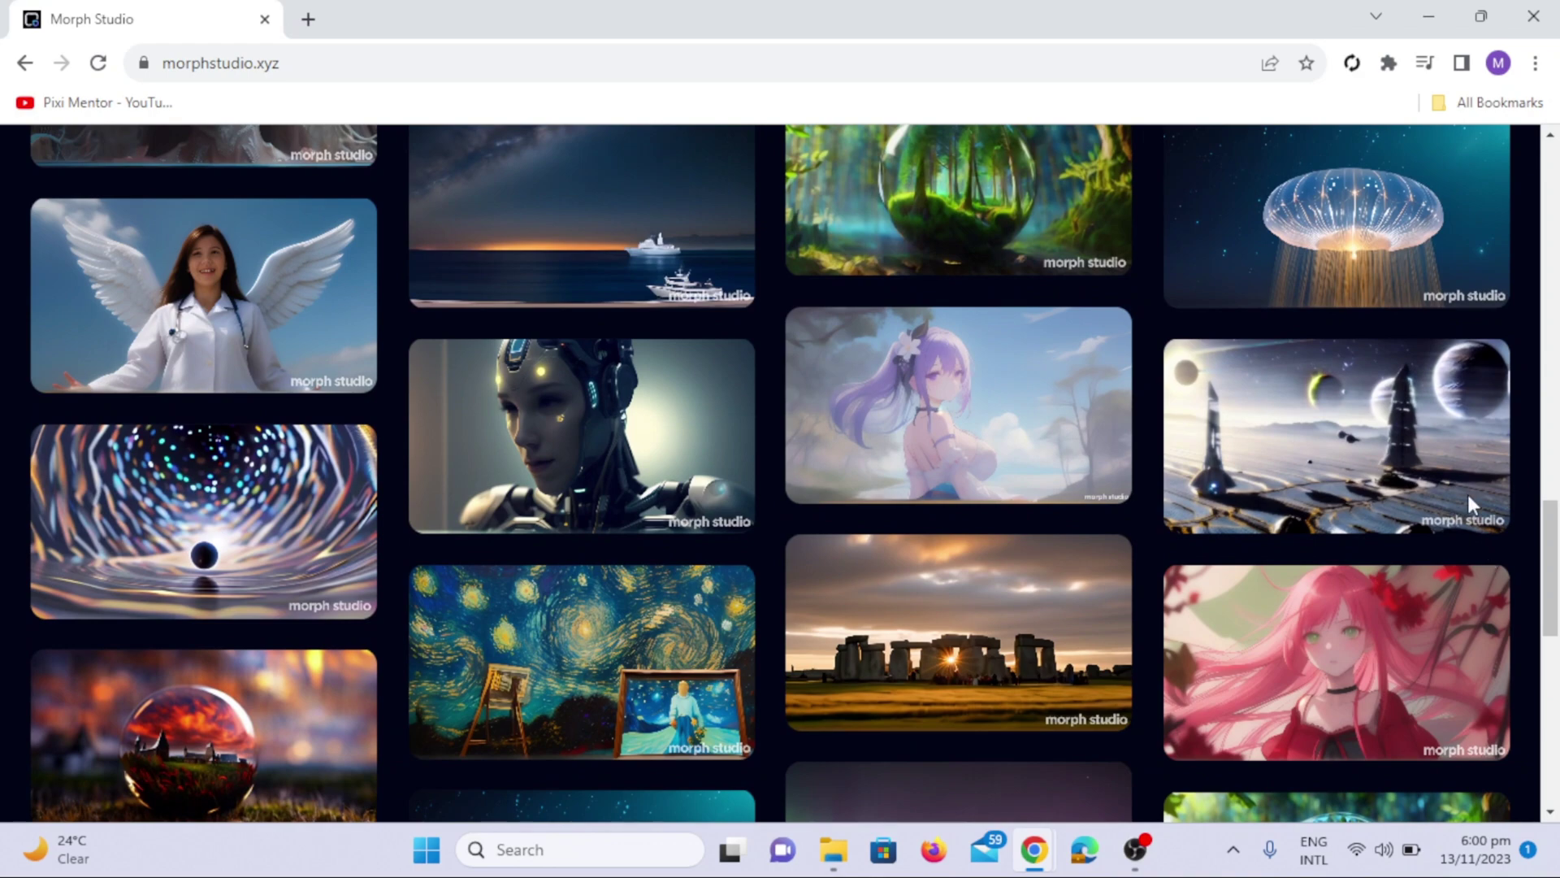
{"action": "scroll", "coordinate": [1467, 491], "scroll_direction": "up", "scroll_amount": 3}
{"action": "scroll", "coordinate": [1466, 491], "scroll_direction": "up", "scroll_amount": 4}
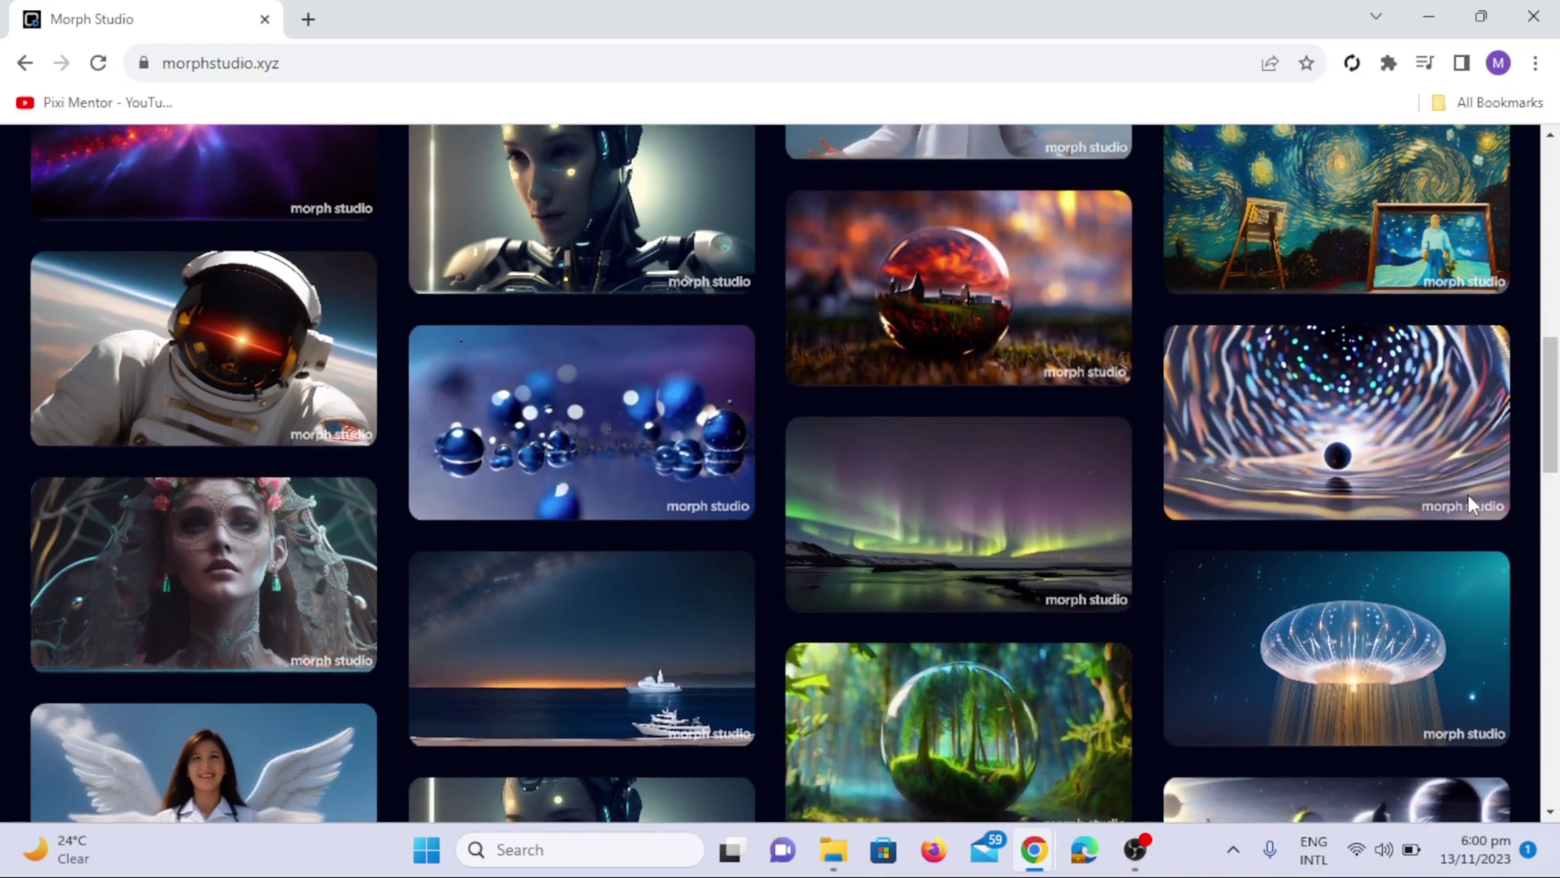
{"action": "scroll", "coordinate": [1468, 493], "scroll_direction": "up", "scroll_amount": 7}
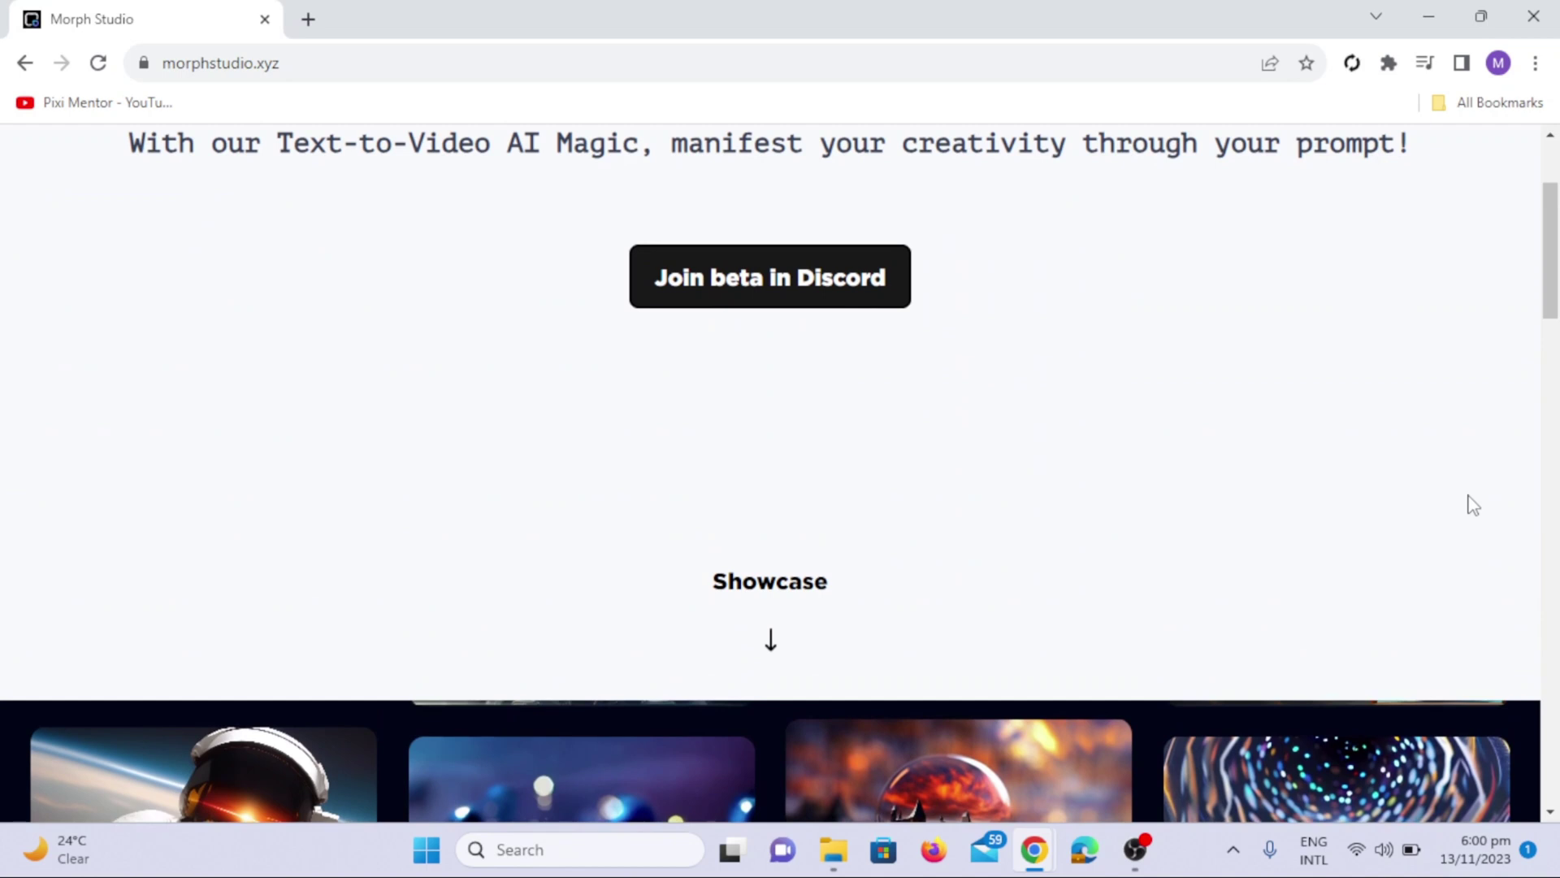
{"action": "scroll", "coordinate": [1467, 505], "scroll_direction": "up", "scroll_amount": 1}
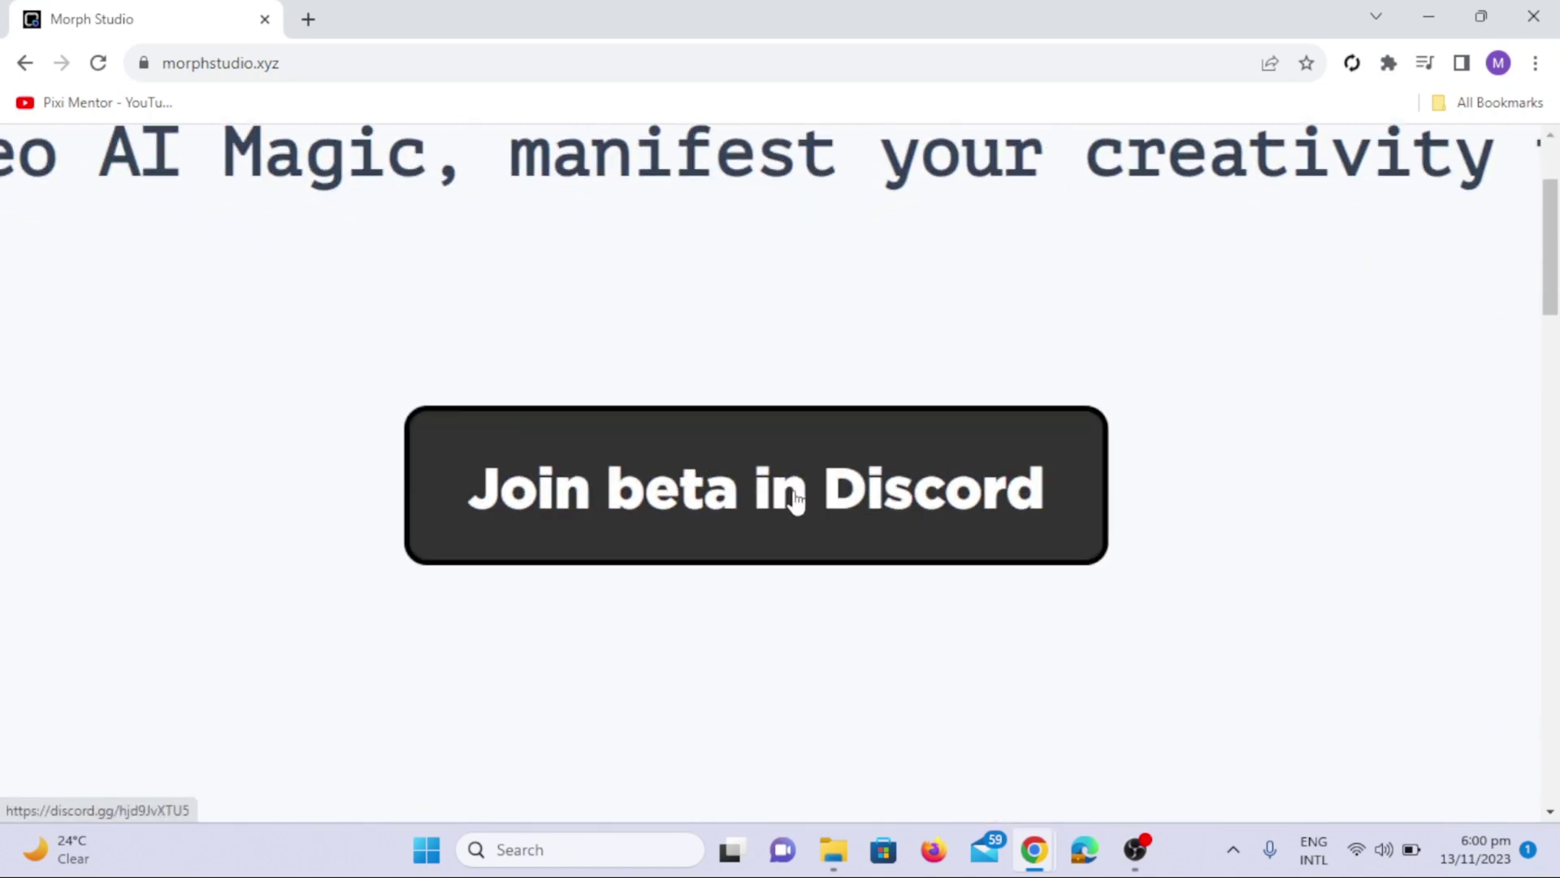
Step: Accept the Morph Studio Discord invite and go to the #video-generation-7 channel
{"action": "left_click", "coordinate": [782, 488]}
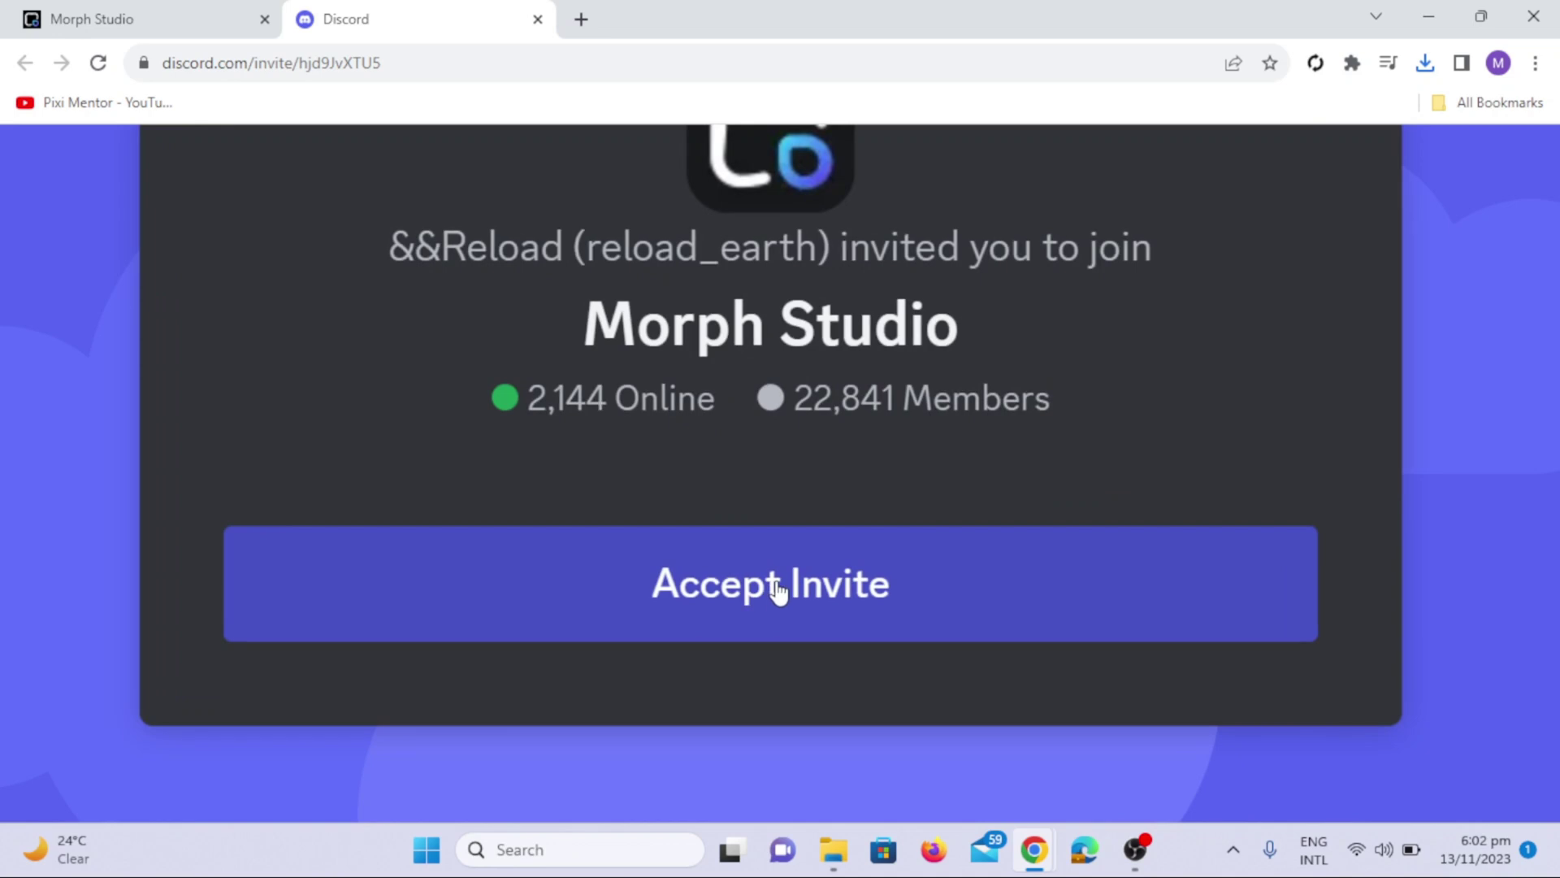
{"action": "left_click", "coordinate": [787, 581]}
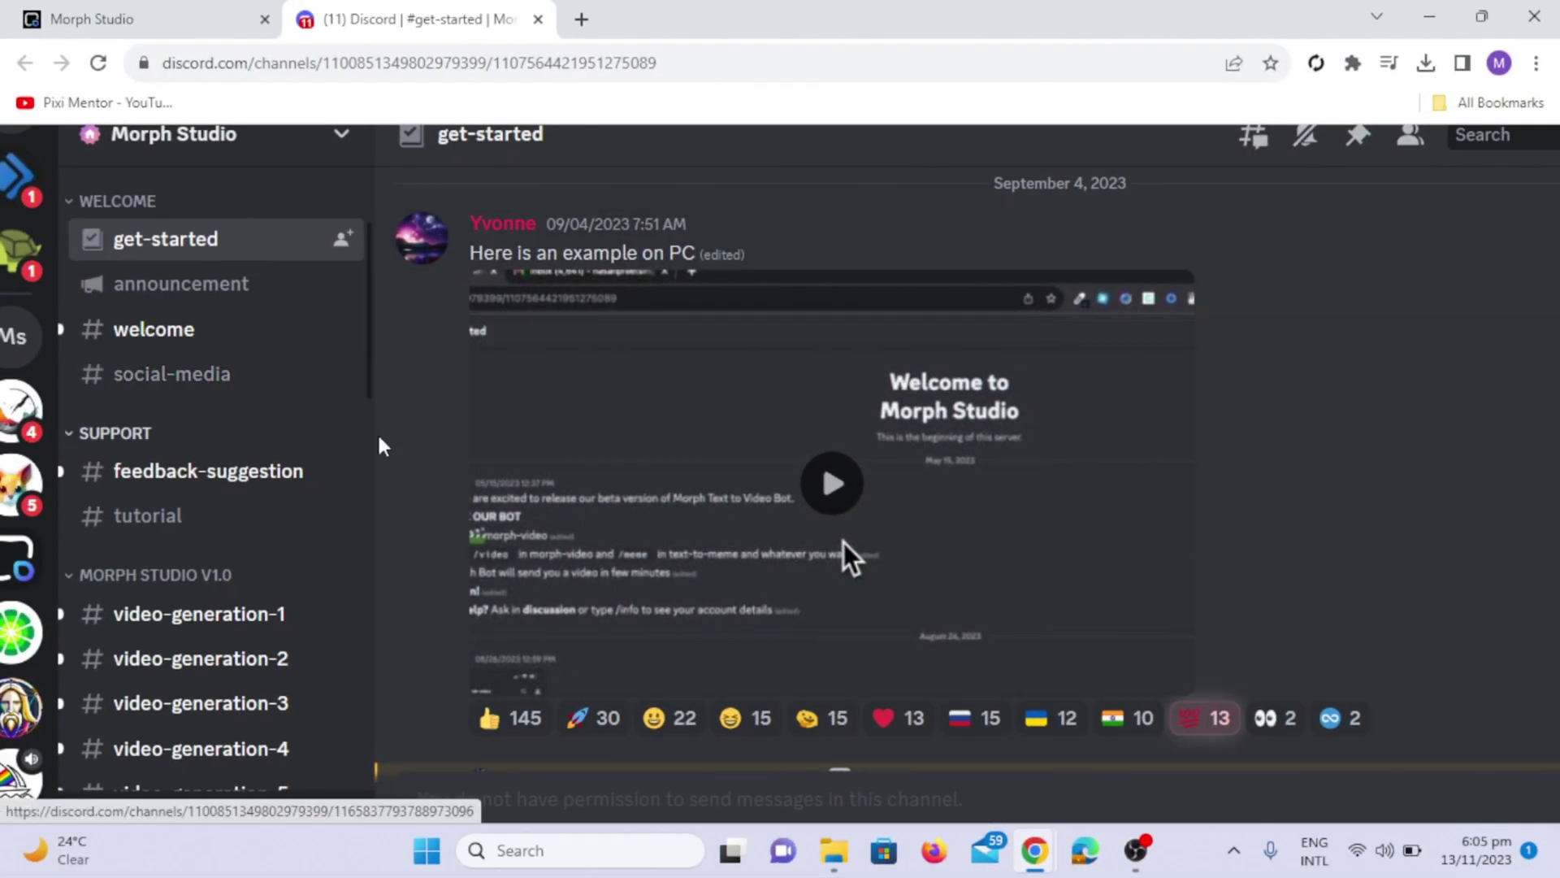
{"action": "scroll", "coordinate": [534, 465], "scroll_direction": "down", "scroll_amount": 3}
{"action": "scroll", "coordinate": [537, 472], "scroll_direction": "up", "scroll_amount": 1}
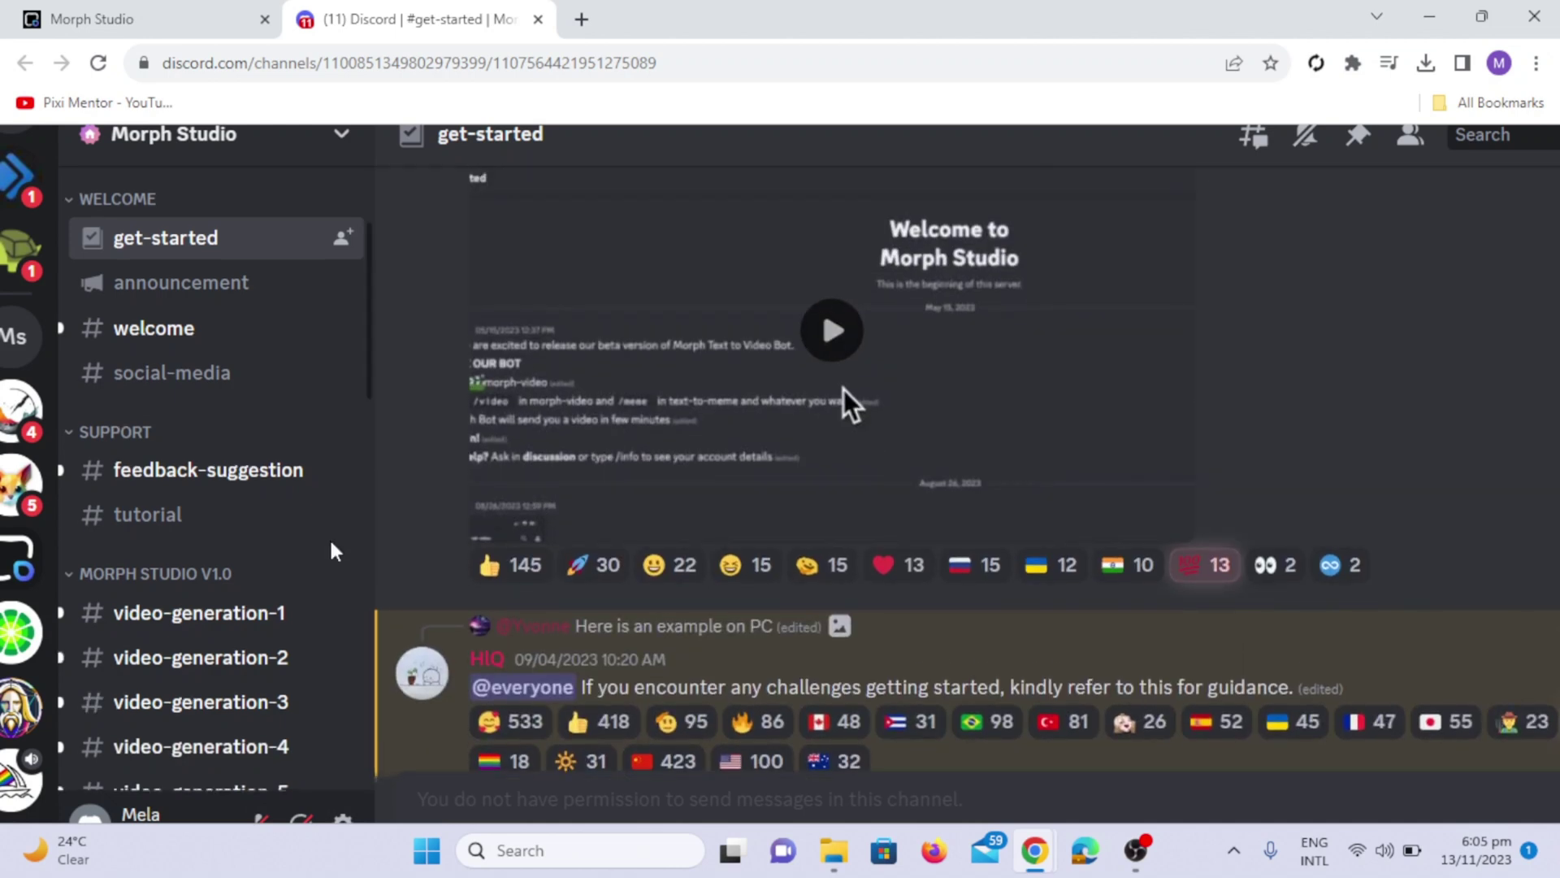
{"action": "scroll", "coordinate": [333, 548], "scroll_direction": "down", "scroll_amount": 3}
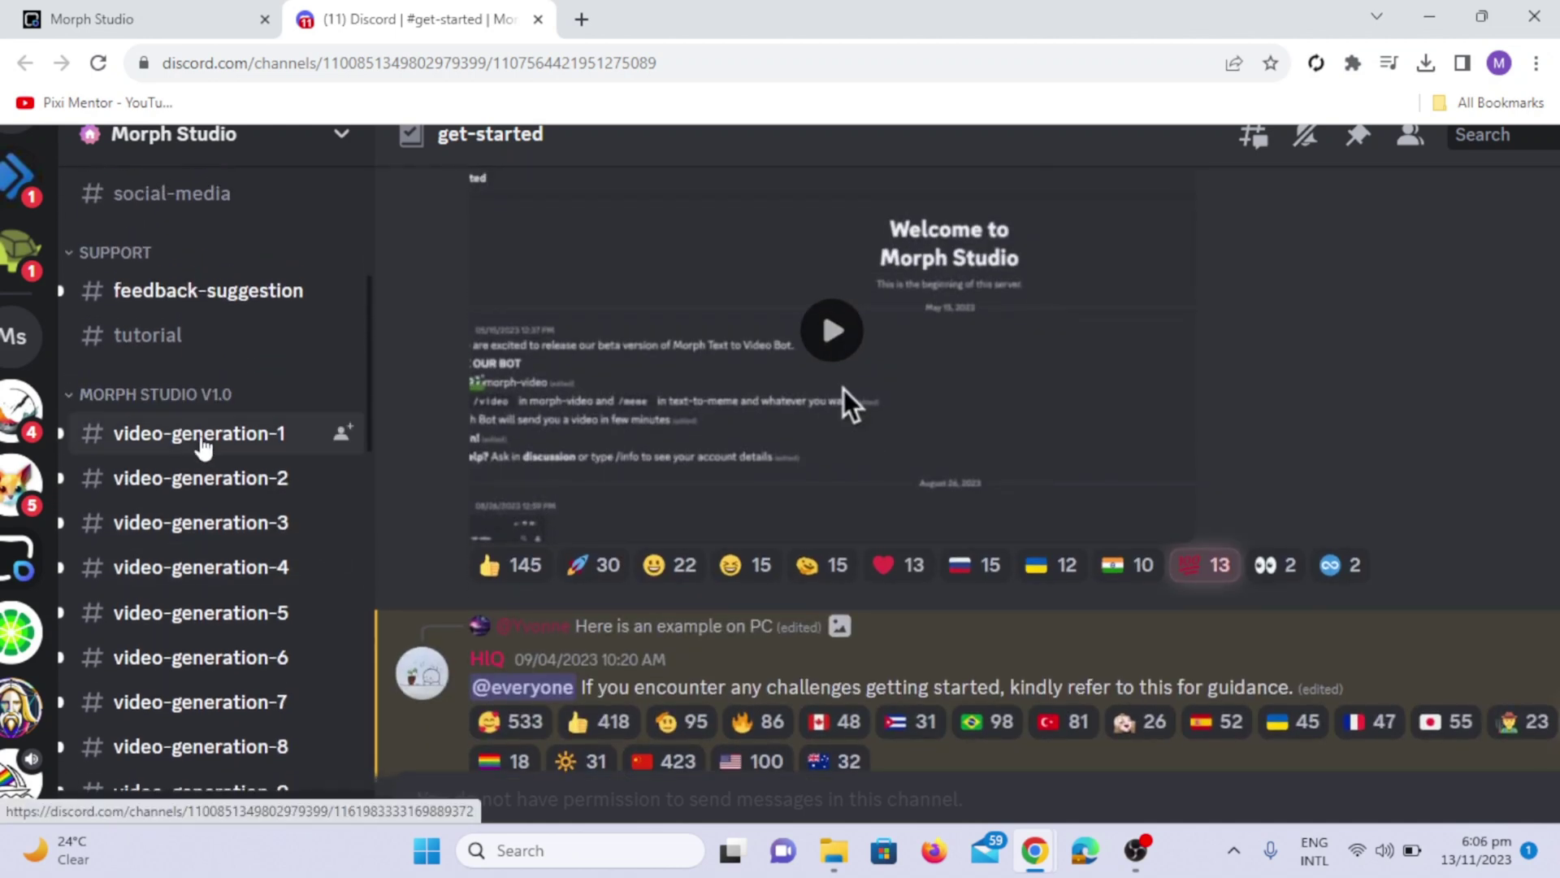
{"action": "scroll", "coordinate": [276, 662], "scroll_direction": "down", "scroll_amount": 2}
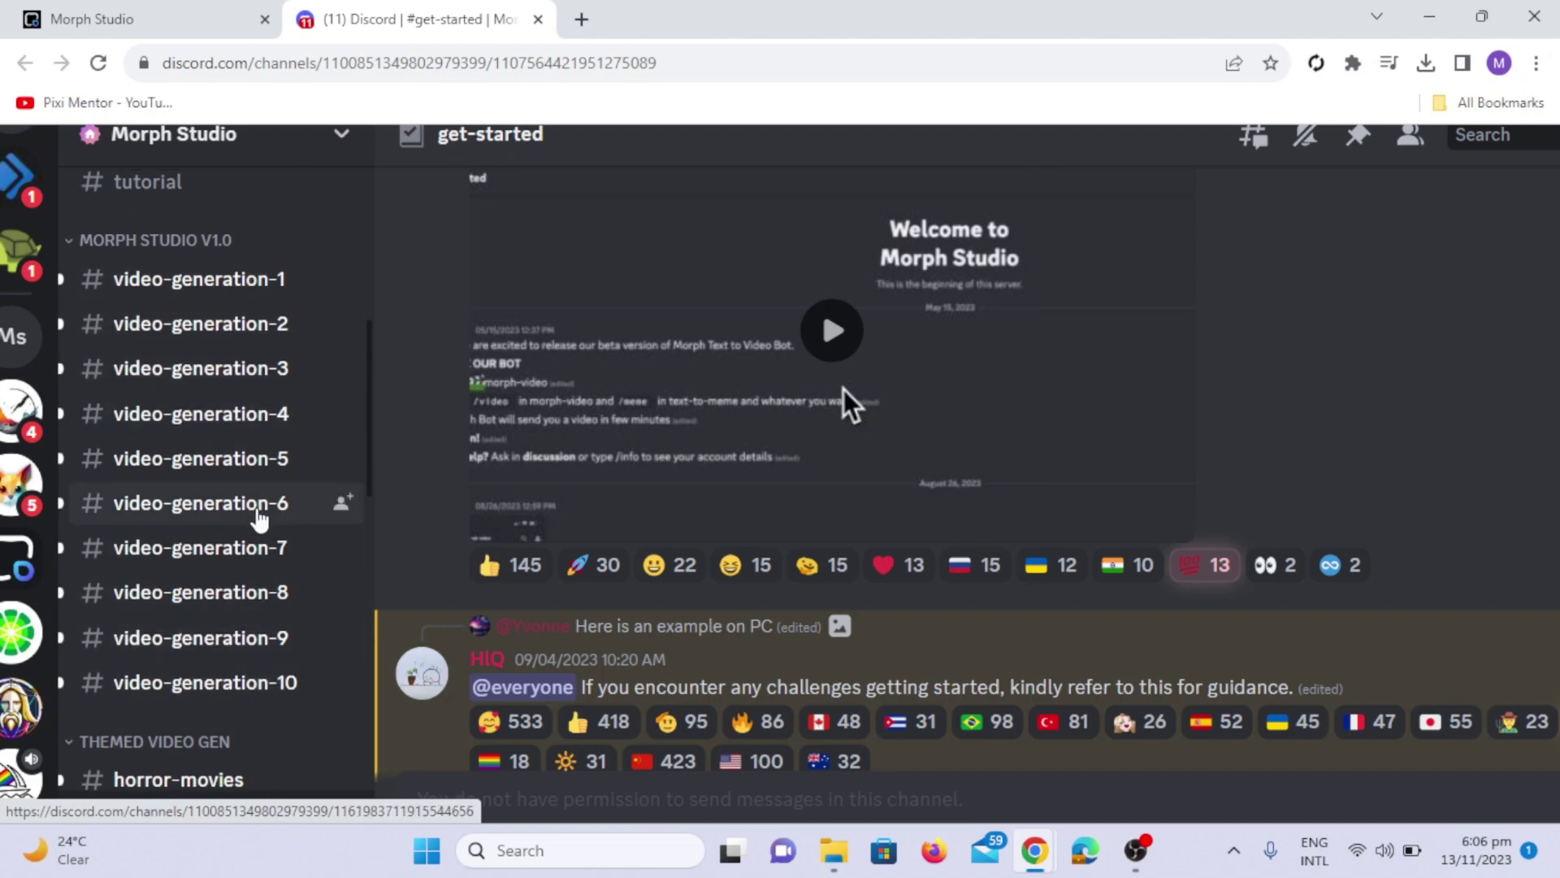
{"action": "left_click", "coordinate": [242, 560]}
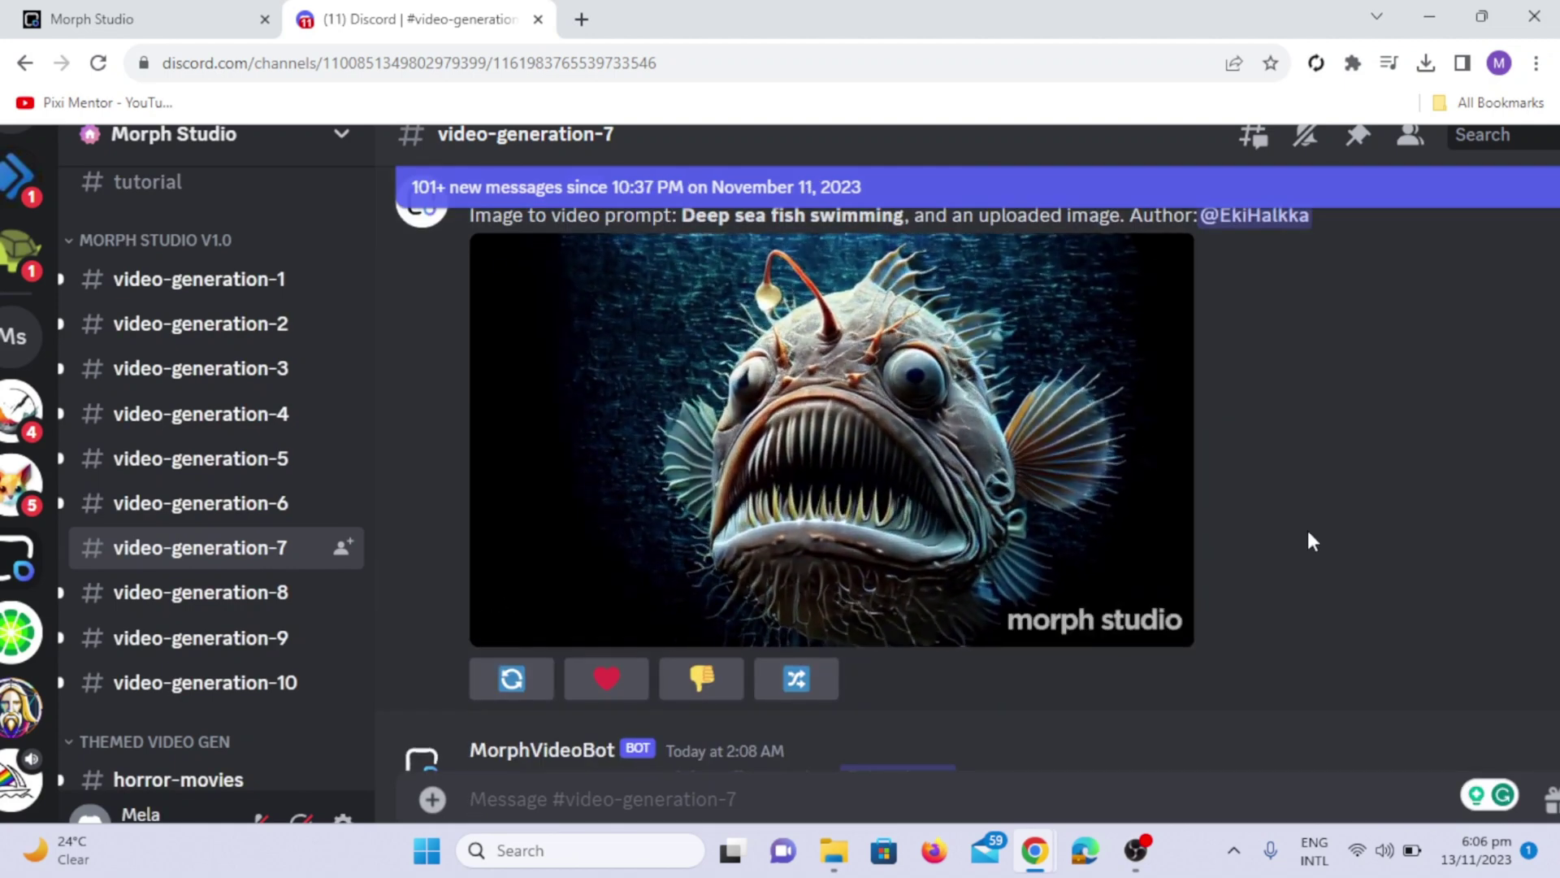
Step: Send the /video prompt 'a 20 year old spanish women walking in a street, cinematic, movie scene -ar 16:9'
{"action": "scroll", "coordinate": [1309, 536], "scroll_direction": "down", "scroll_amount": 5}
{"action": "scroll", "coordinate": [1306, 528], "scroll_direction": "down", "scroll_amount": 2}
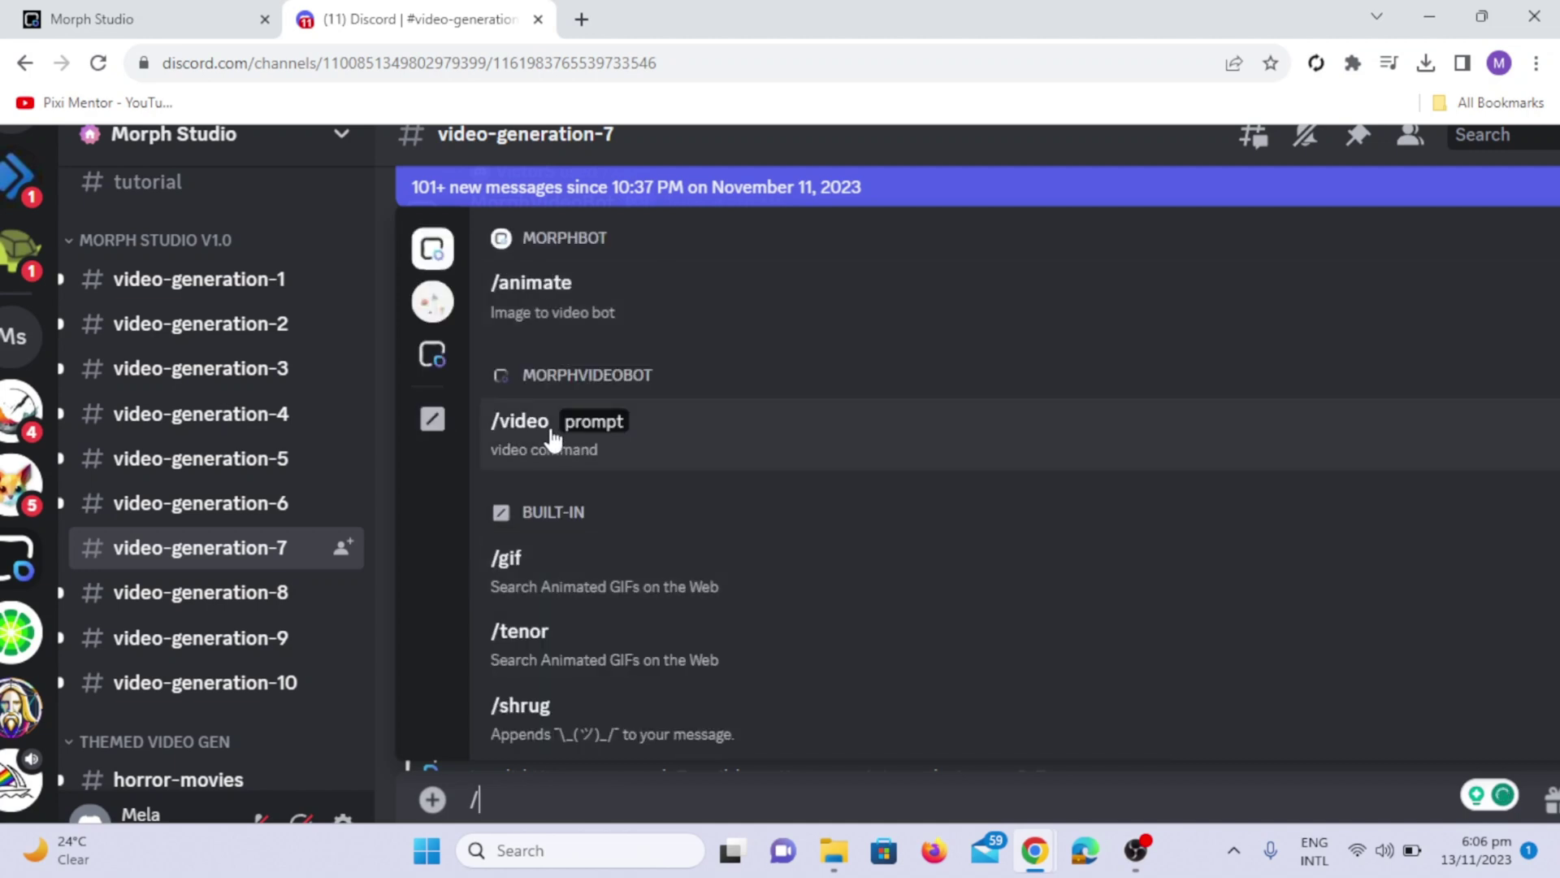
{"action": "left_click", "coordinate": [553, 440]}
{"action": "type", "text": "a 20 y"}
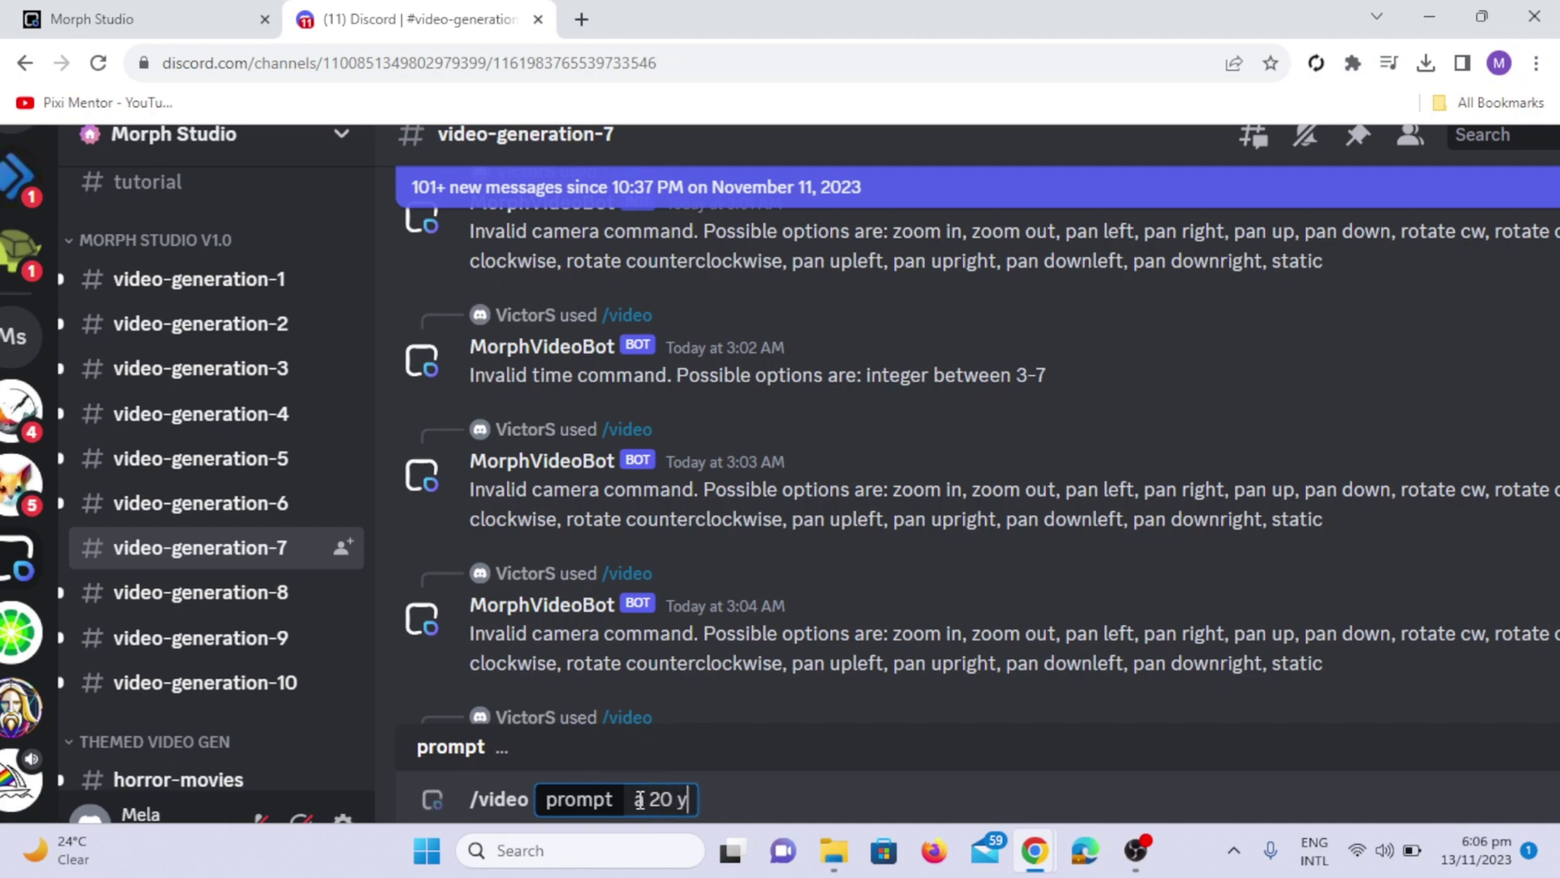
{"action": "type", "text": "ear old spani"}
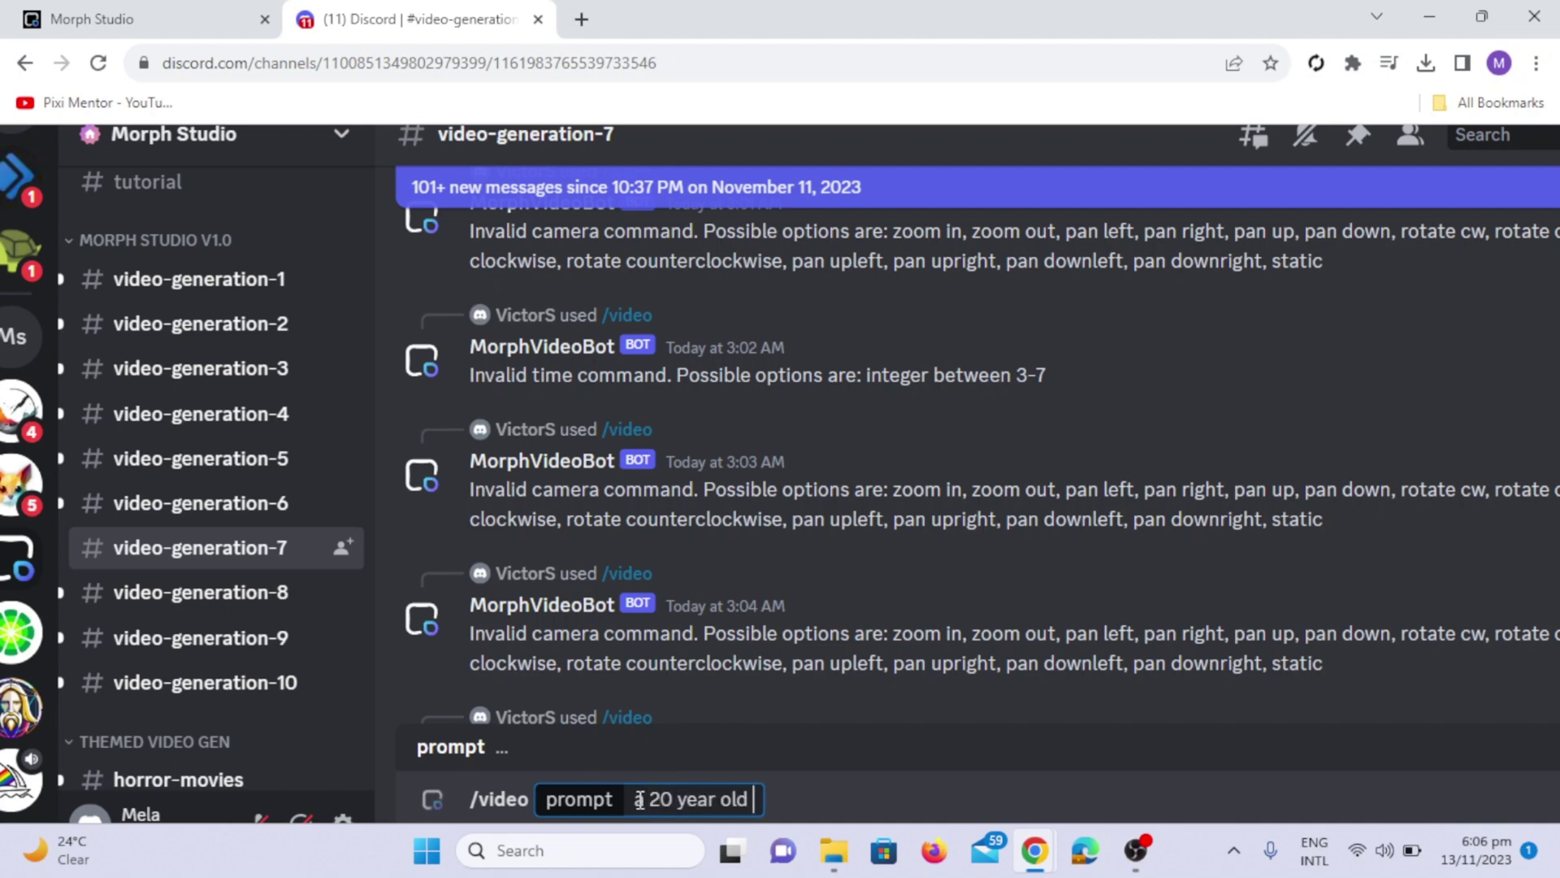
{"action": "type", "text": "sh "}
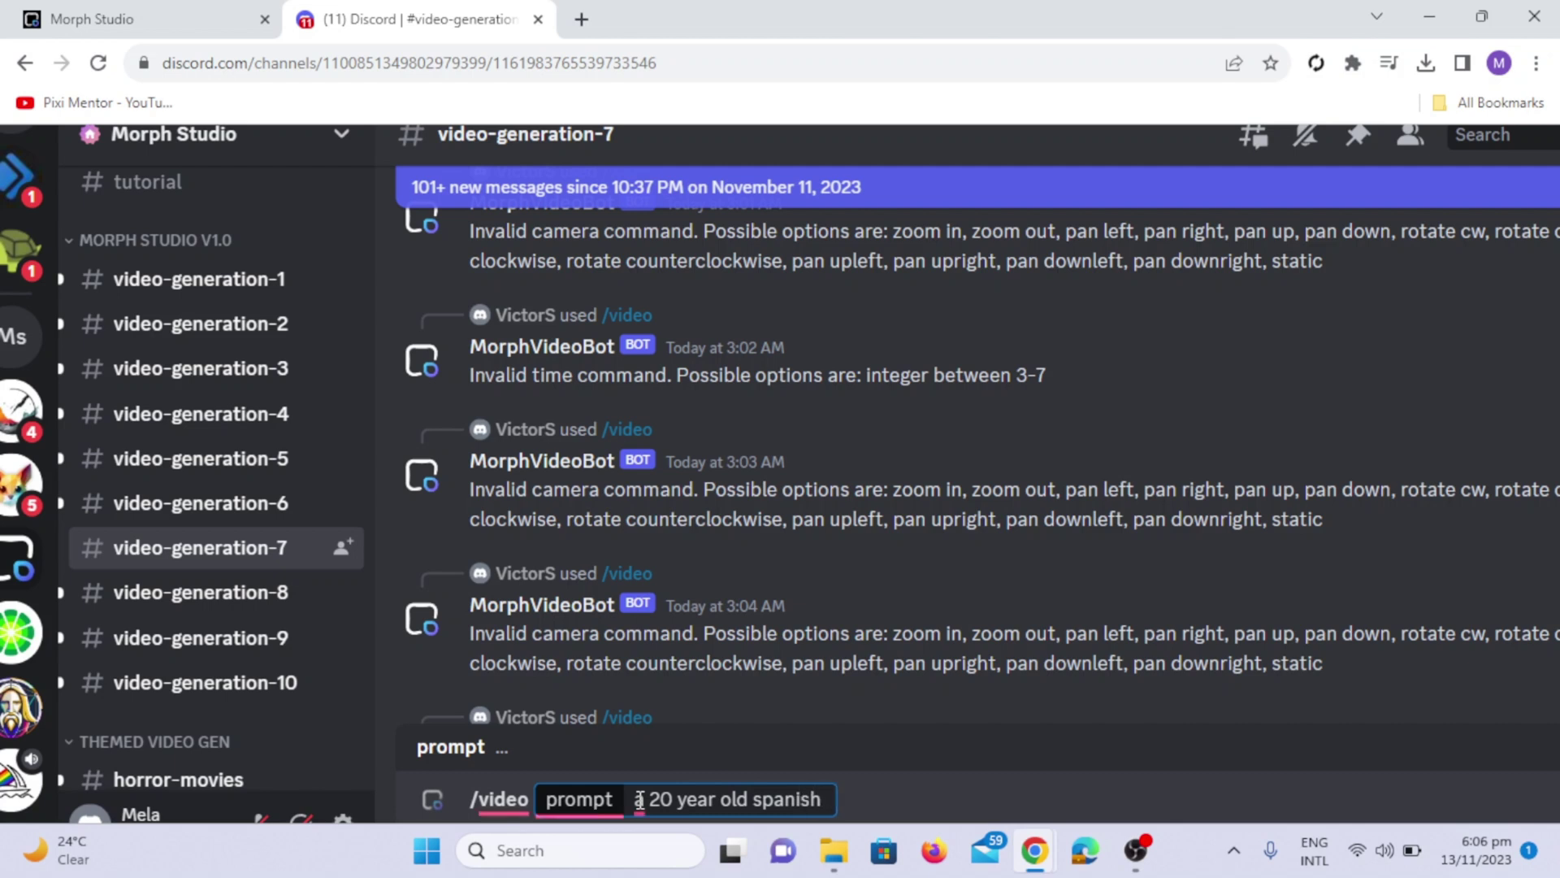
{"action": "type", "text": "women"}
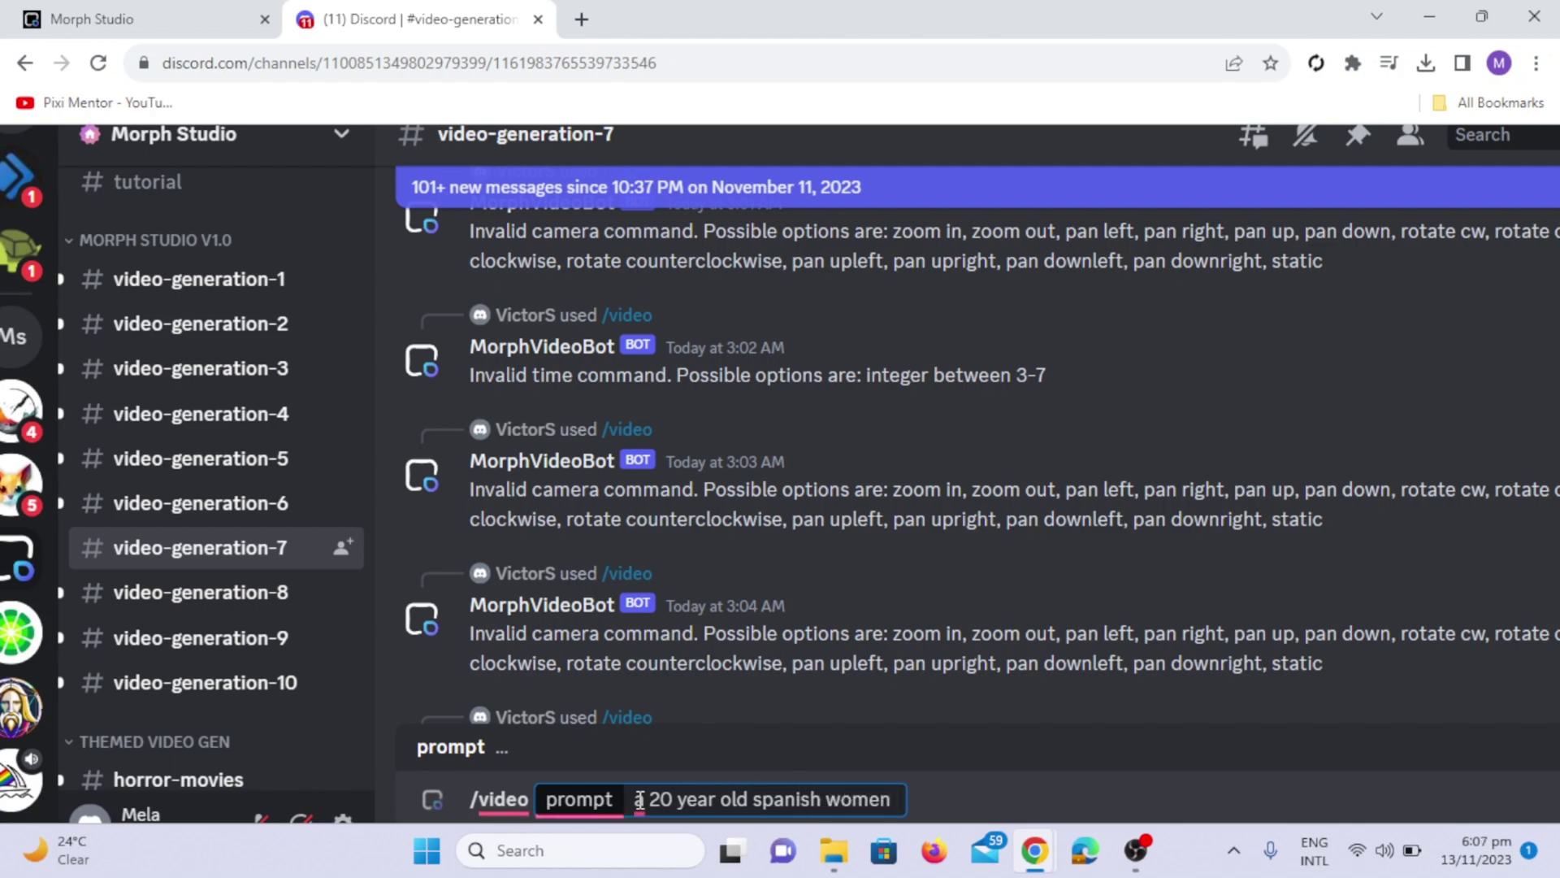
{"action": "type", "text": " walking in a st"}
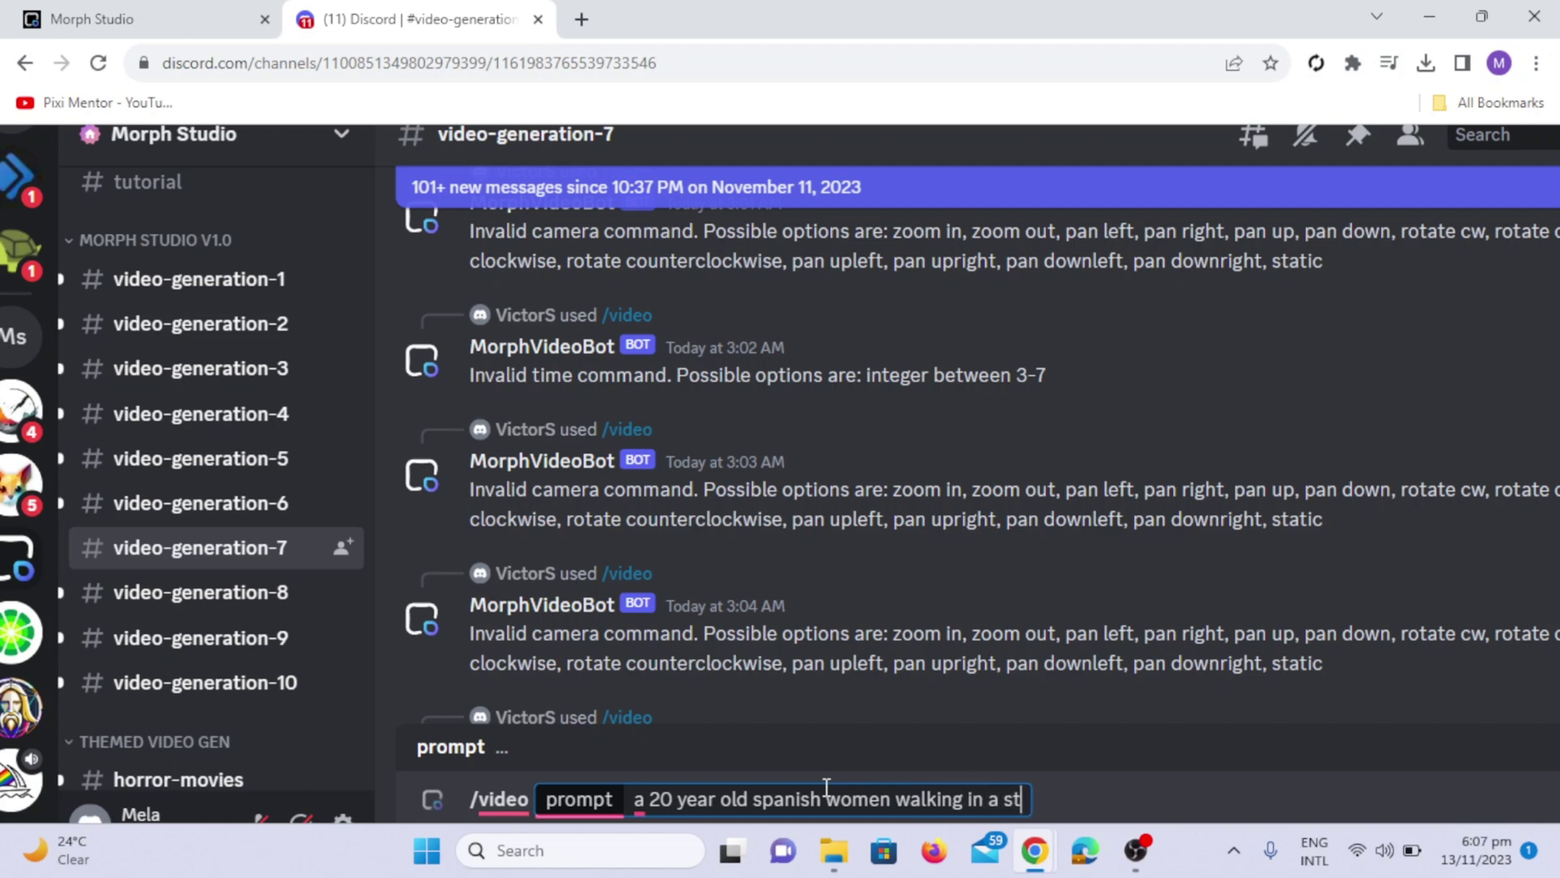
{"action": "type", "text": "reet"}
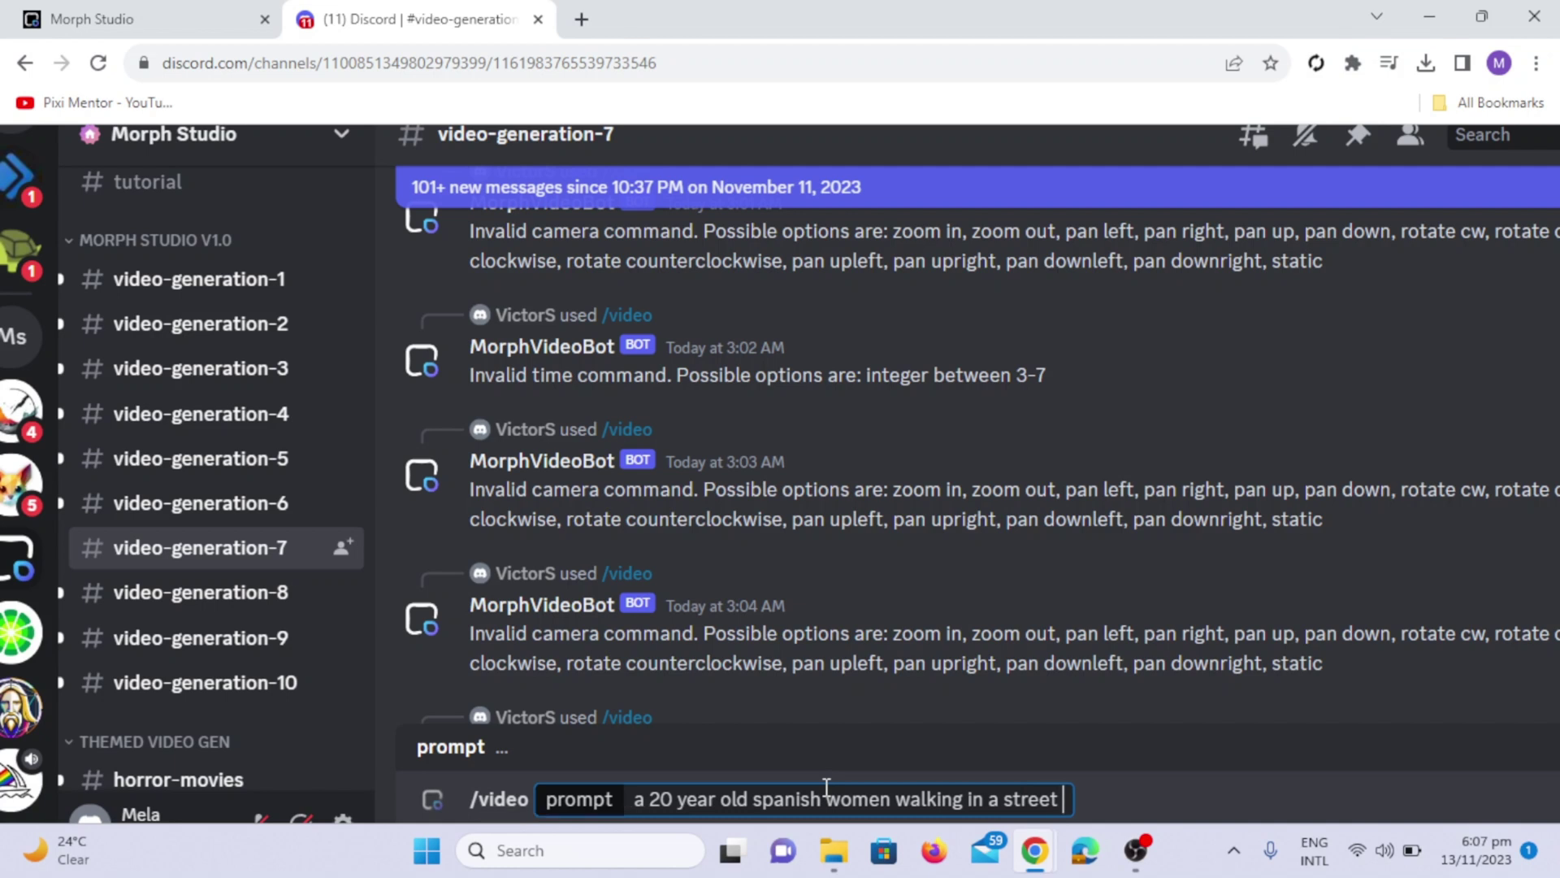
{"action": "type", "text": ", cine"}
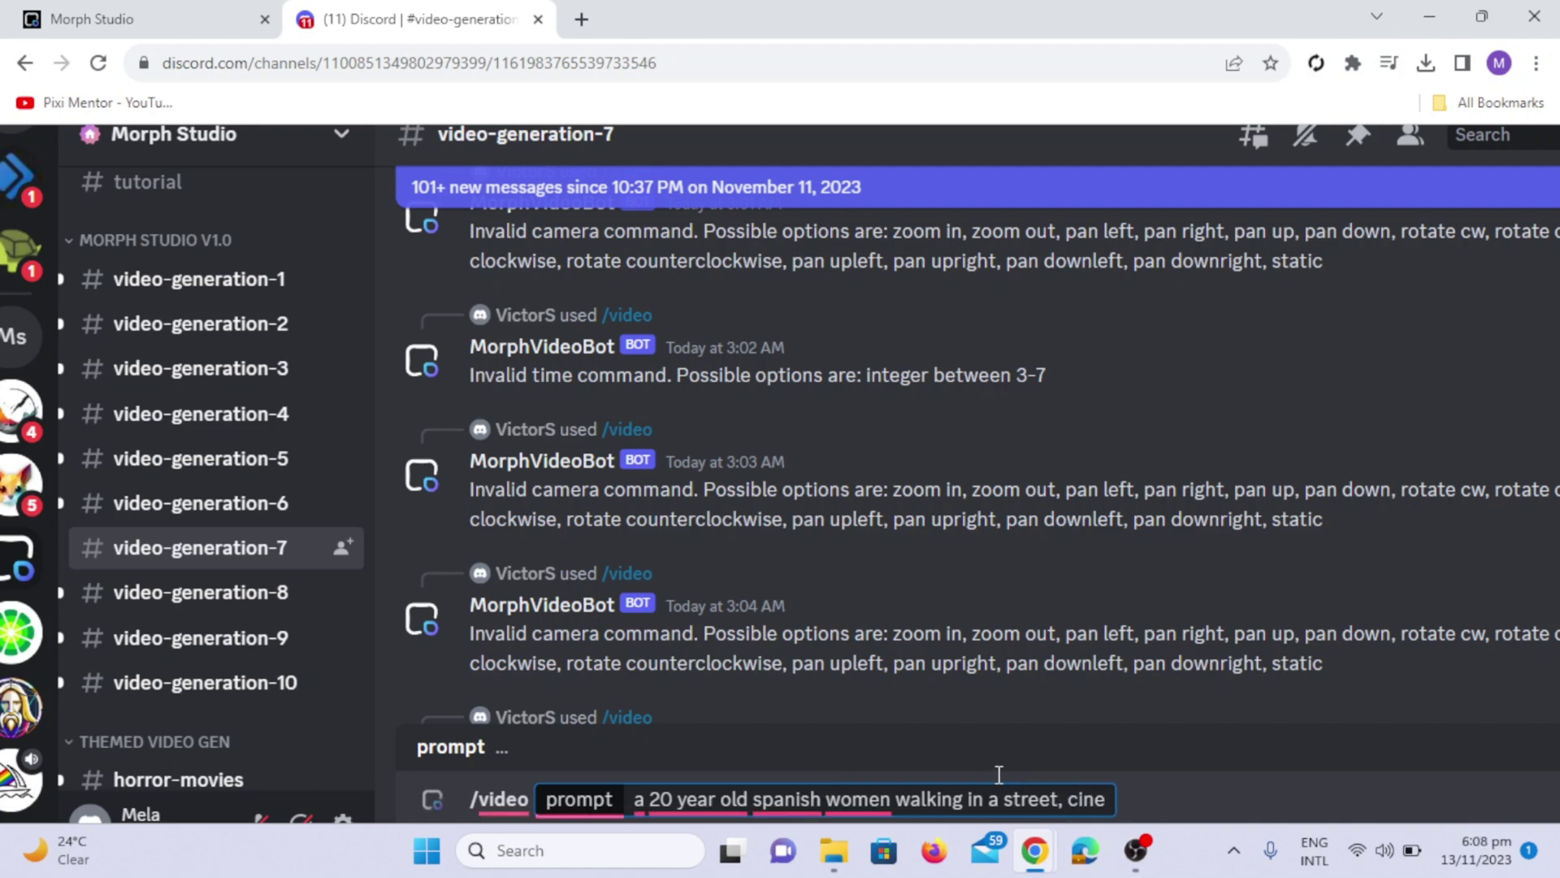
{"action": "type", "text": "matic, mo"}
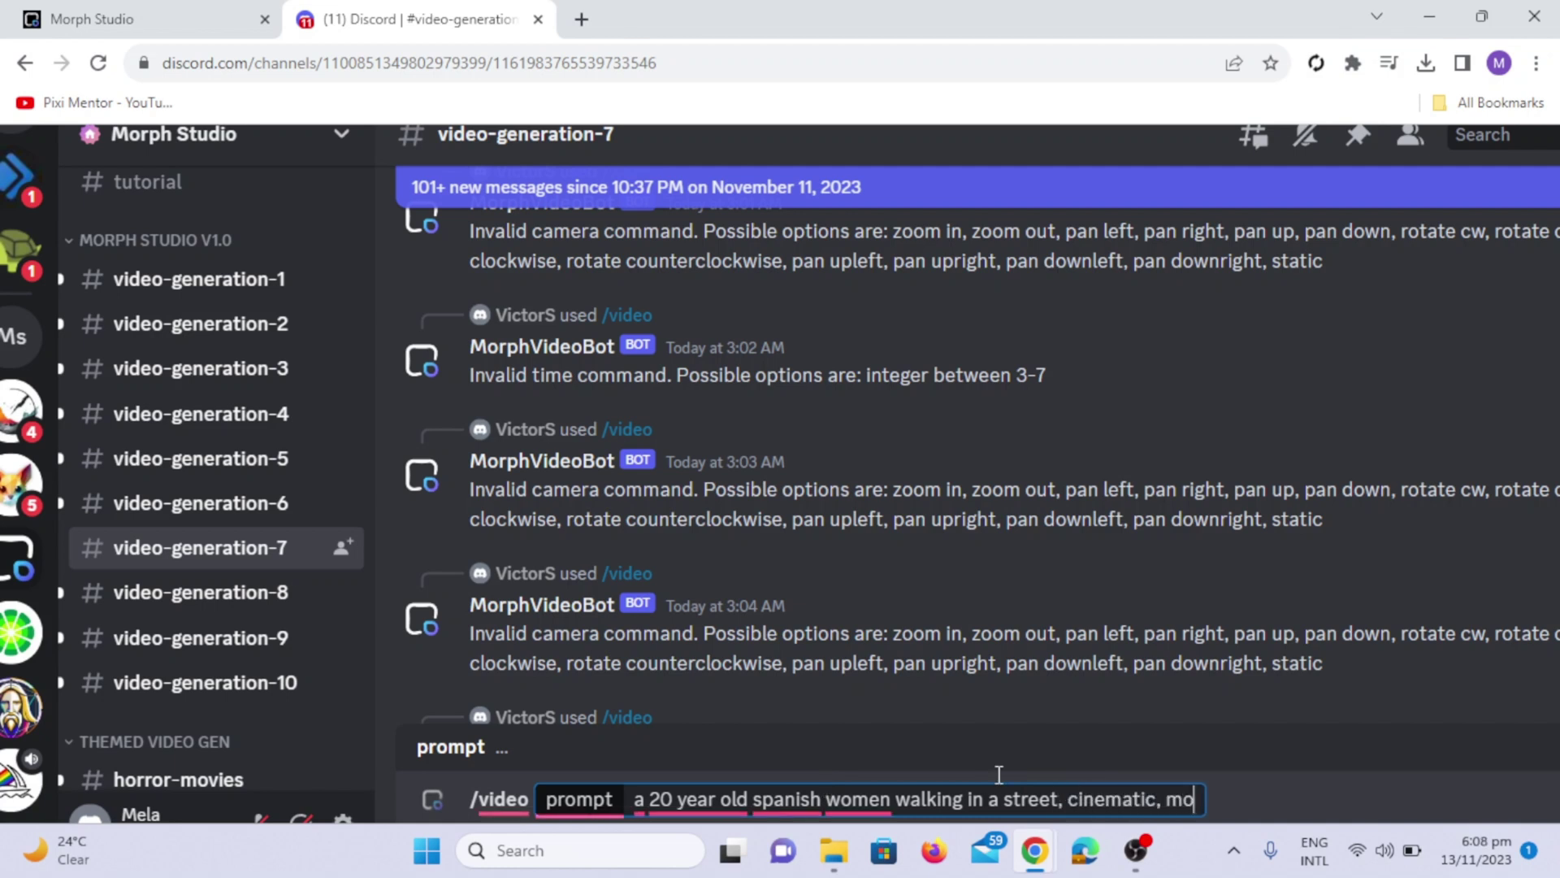
{"action": "type", "text": "vie scene -a"}
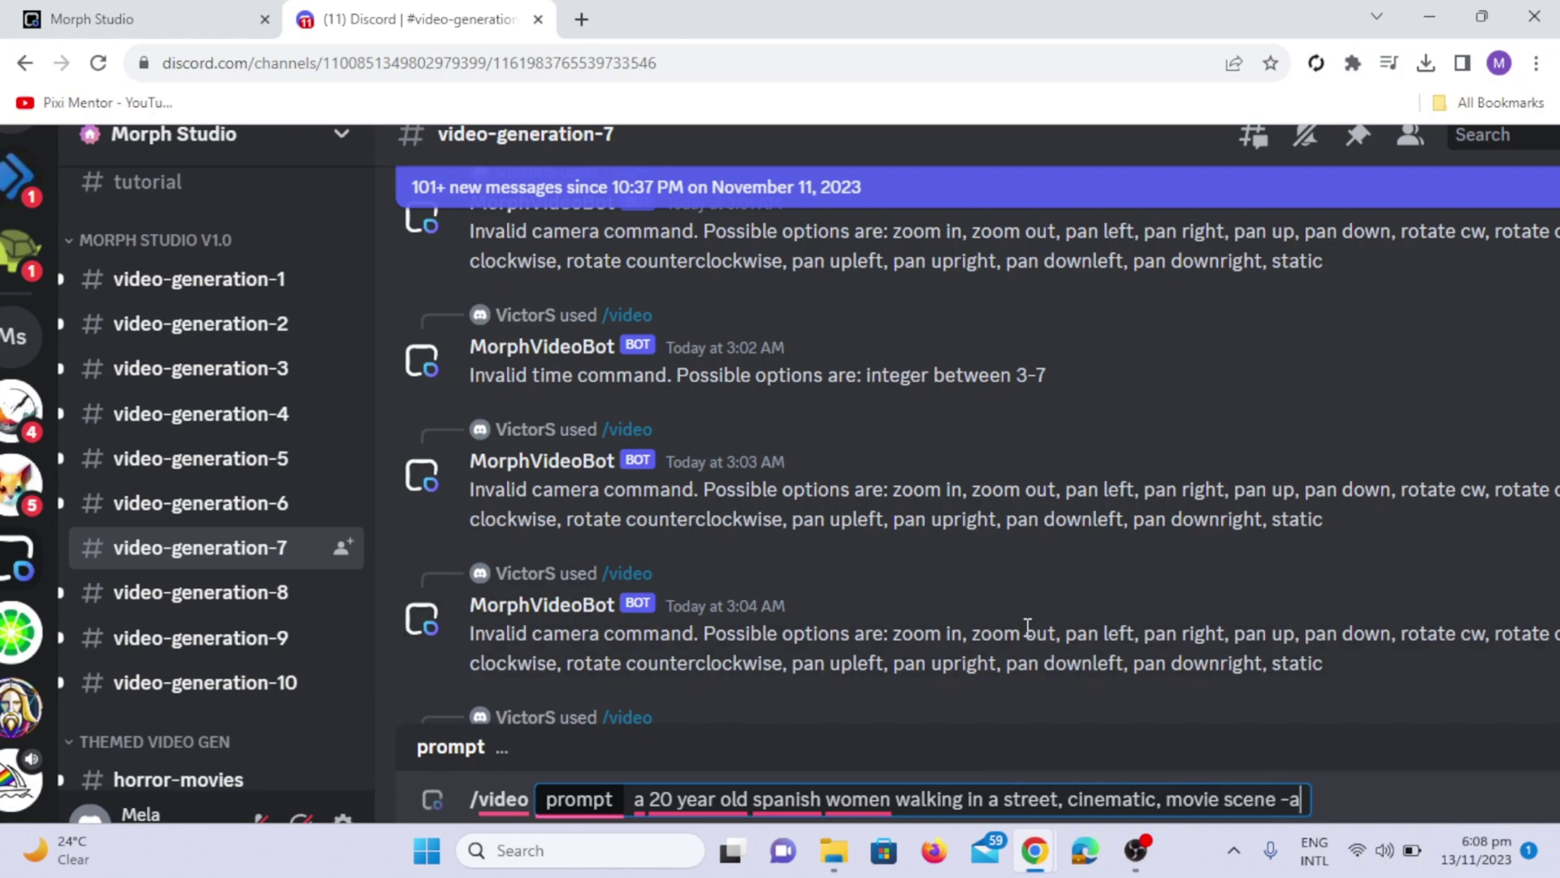
{"action": "type", "text": "r 16:9"}
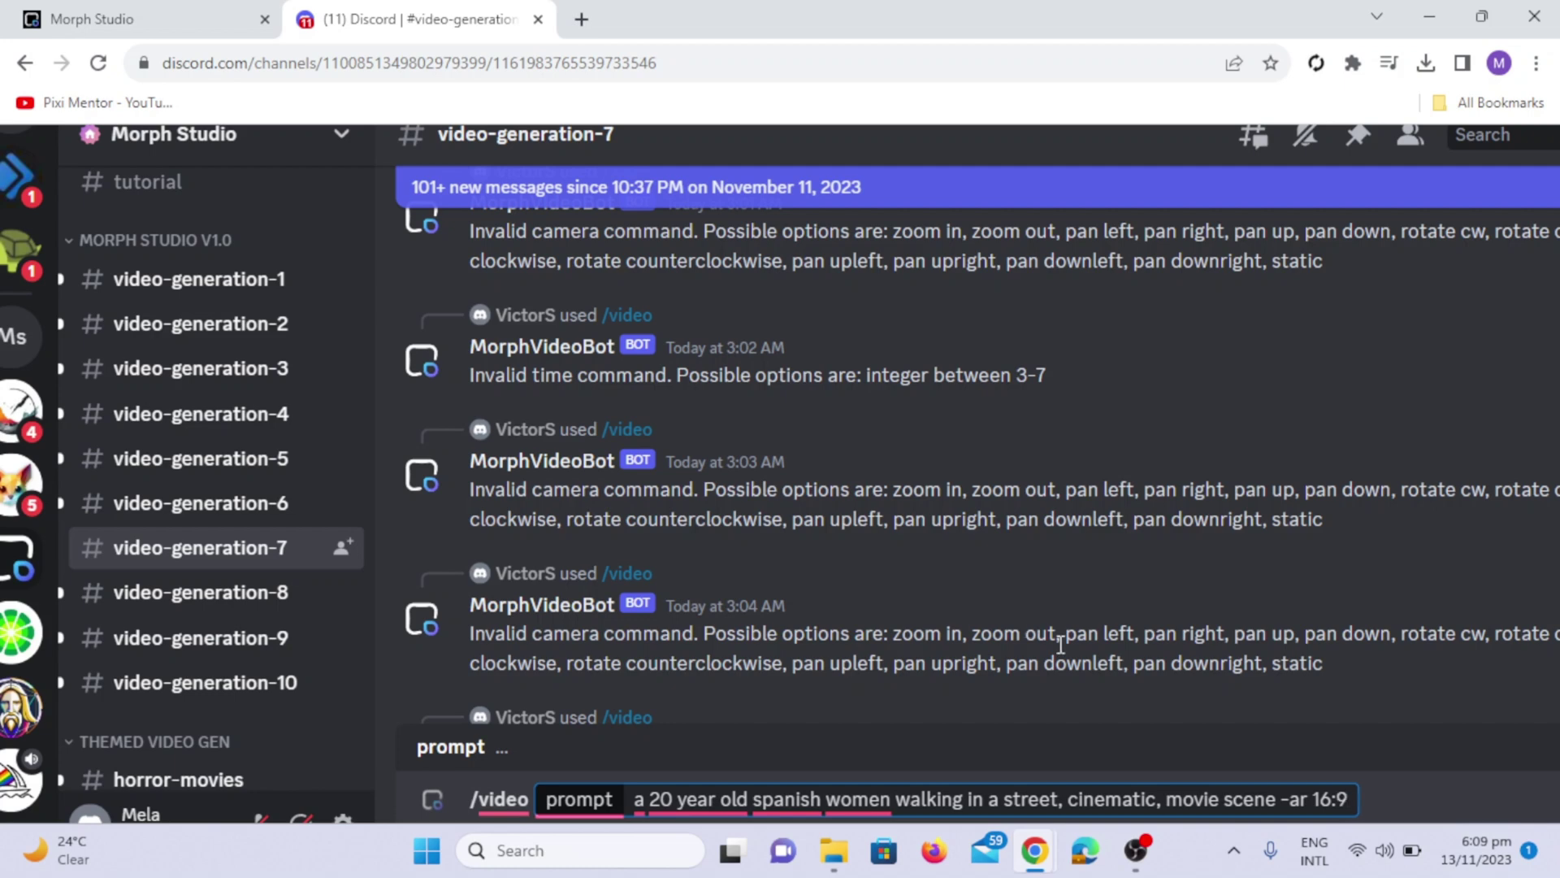
{"action": "key", "text": "Return"}
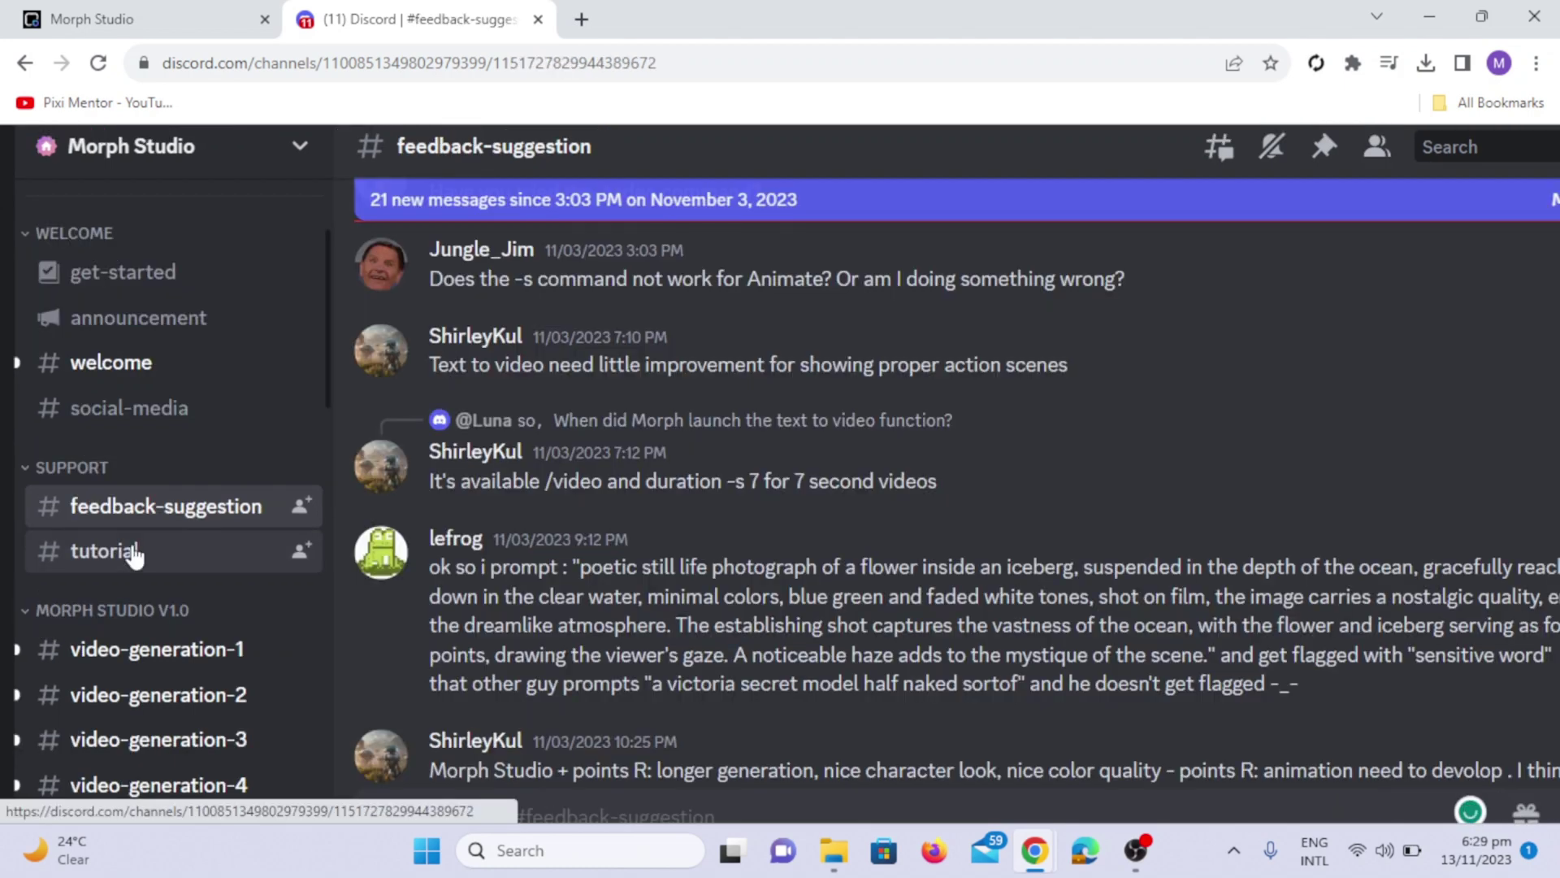
Step: In #tutorial, highlight the -ar and fps [8-30] parameters, the Text to Video example, and Image to Video heading
{"action": "left_click", "coordinate": [133, 550]}
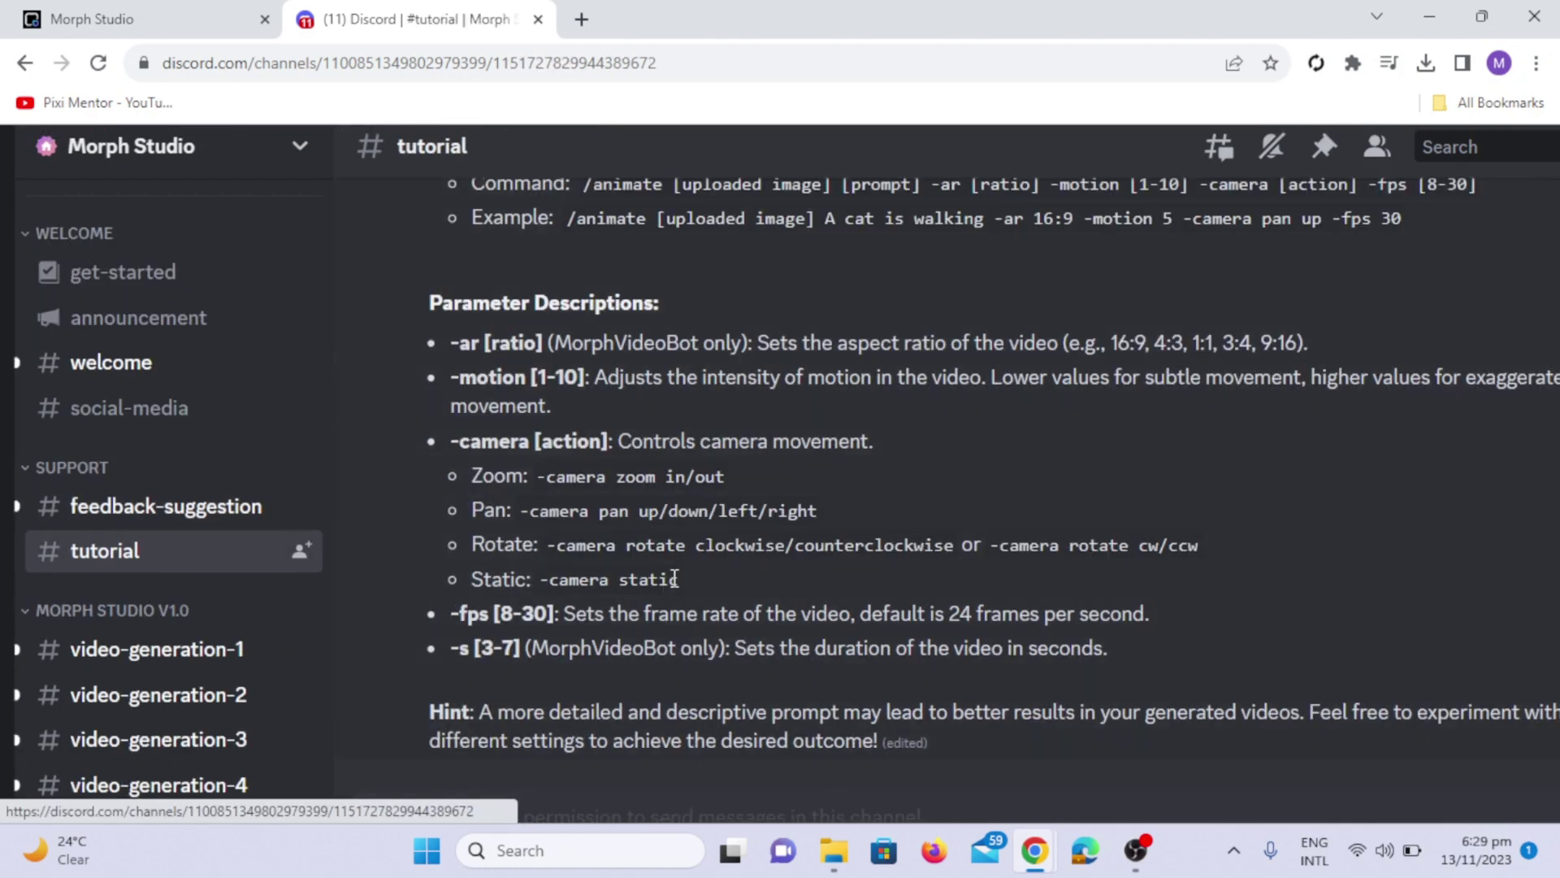
{"action": "scroll", "coordinate": [764, 486], "scroll_direction": "up", "scroll_amount": 5}
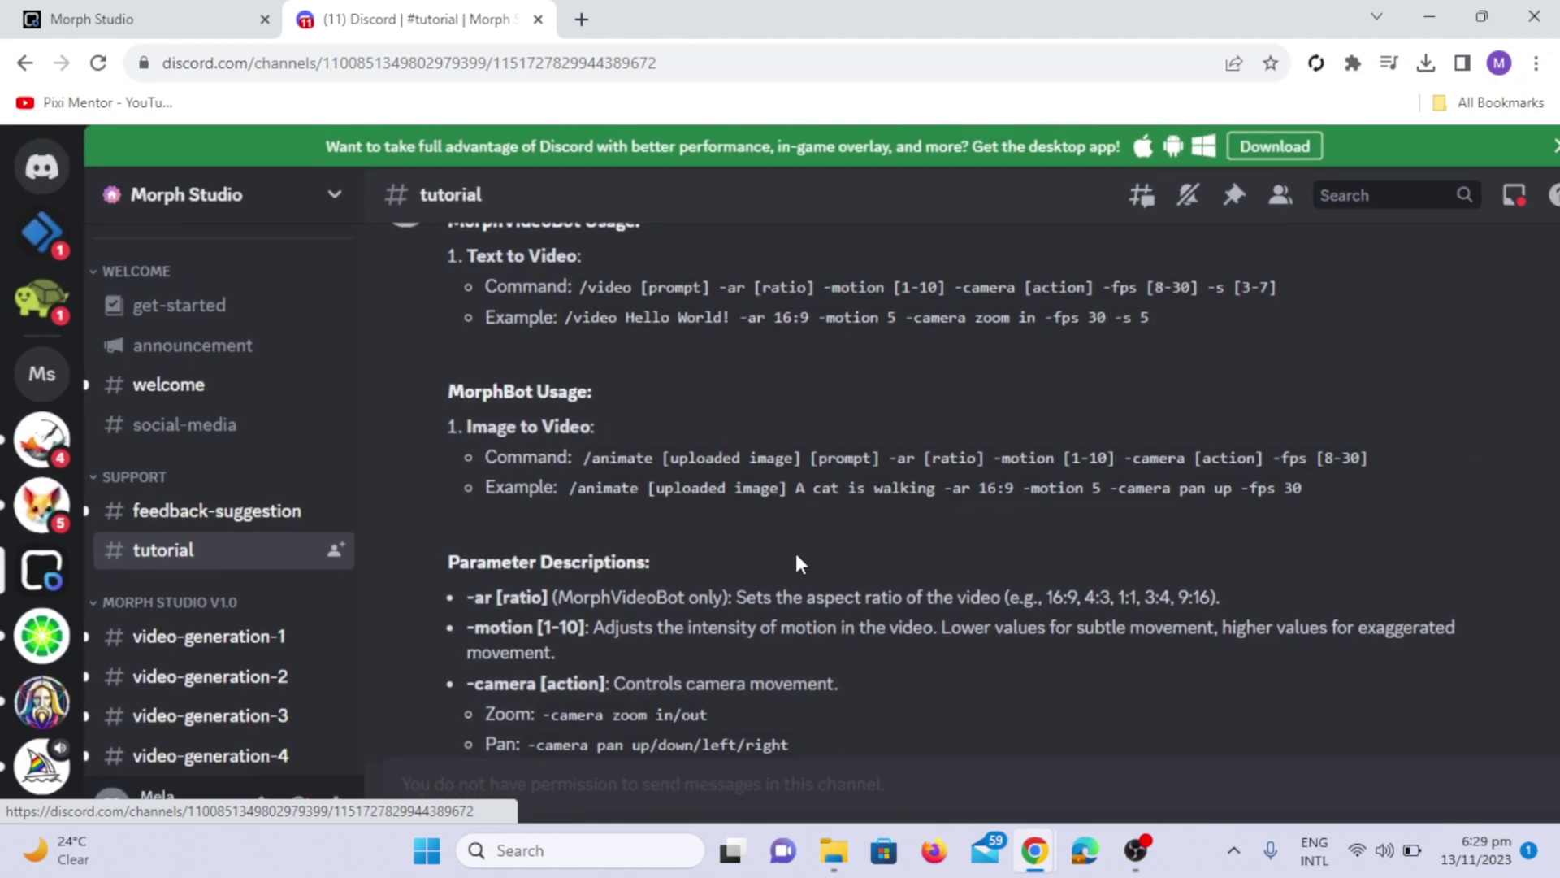
{"action": "scroll", "coordinate": [837, 504], "scroll_direction": "up", "scroll_amount": 1}
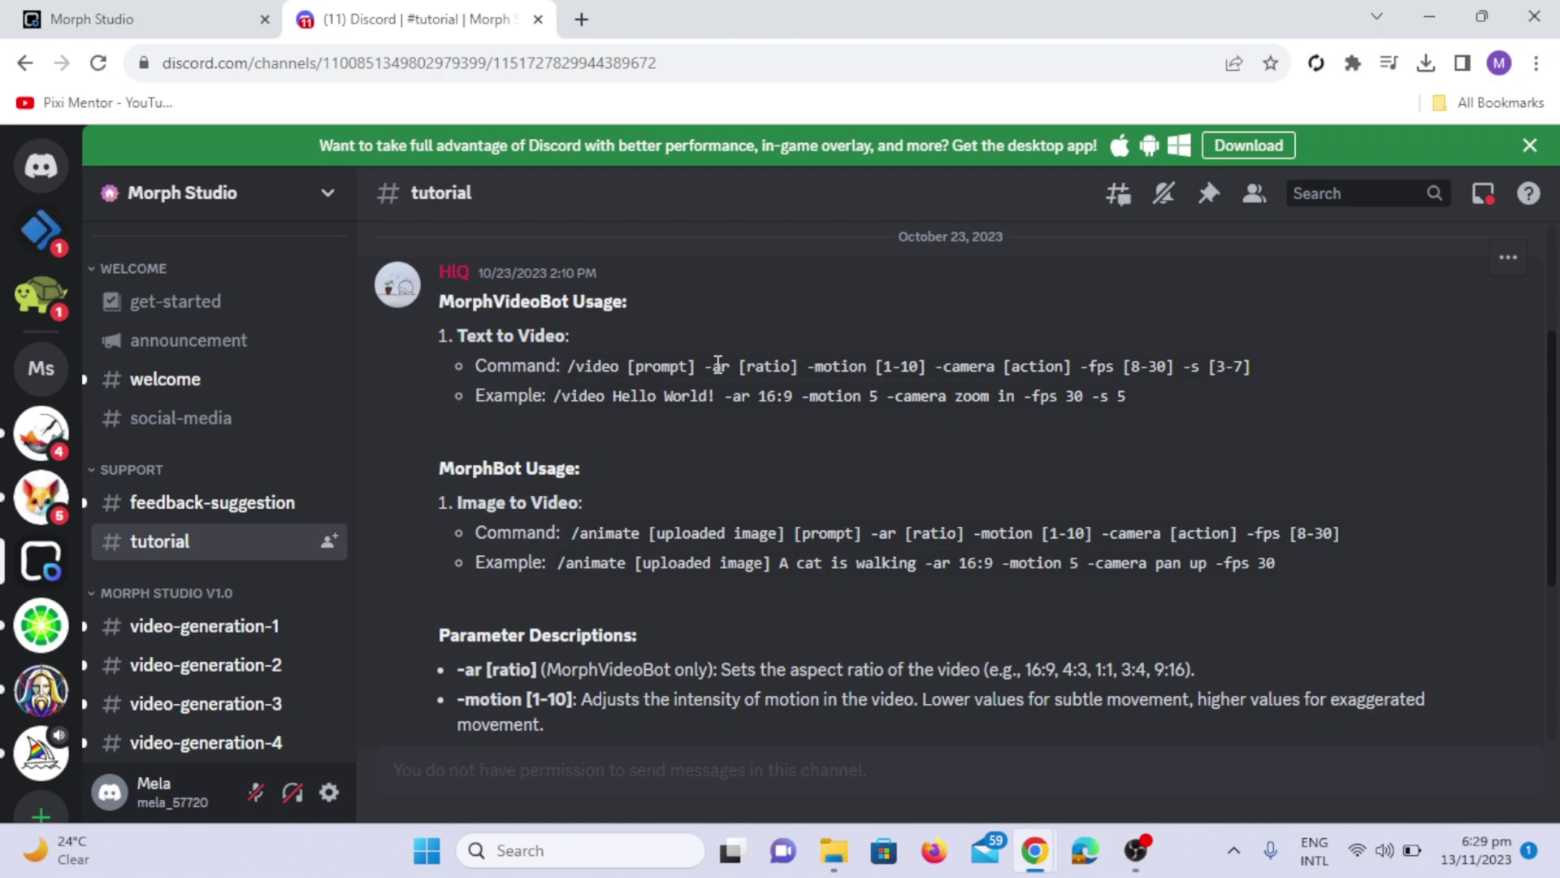
{"action": "mouse_move", "coordinate": [719, 366]}
{"action": "left_mouse_down"}
{"action": "mouse_move", "coordinate": [924, 383]}
{"action": "mouse_move", "coordinate": [1043, 374]}
{"action": "left_mouse_up"}
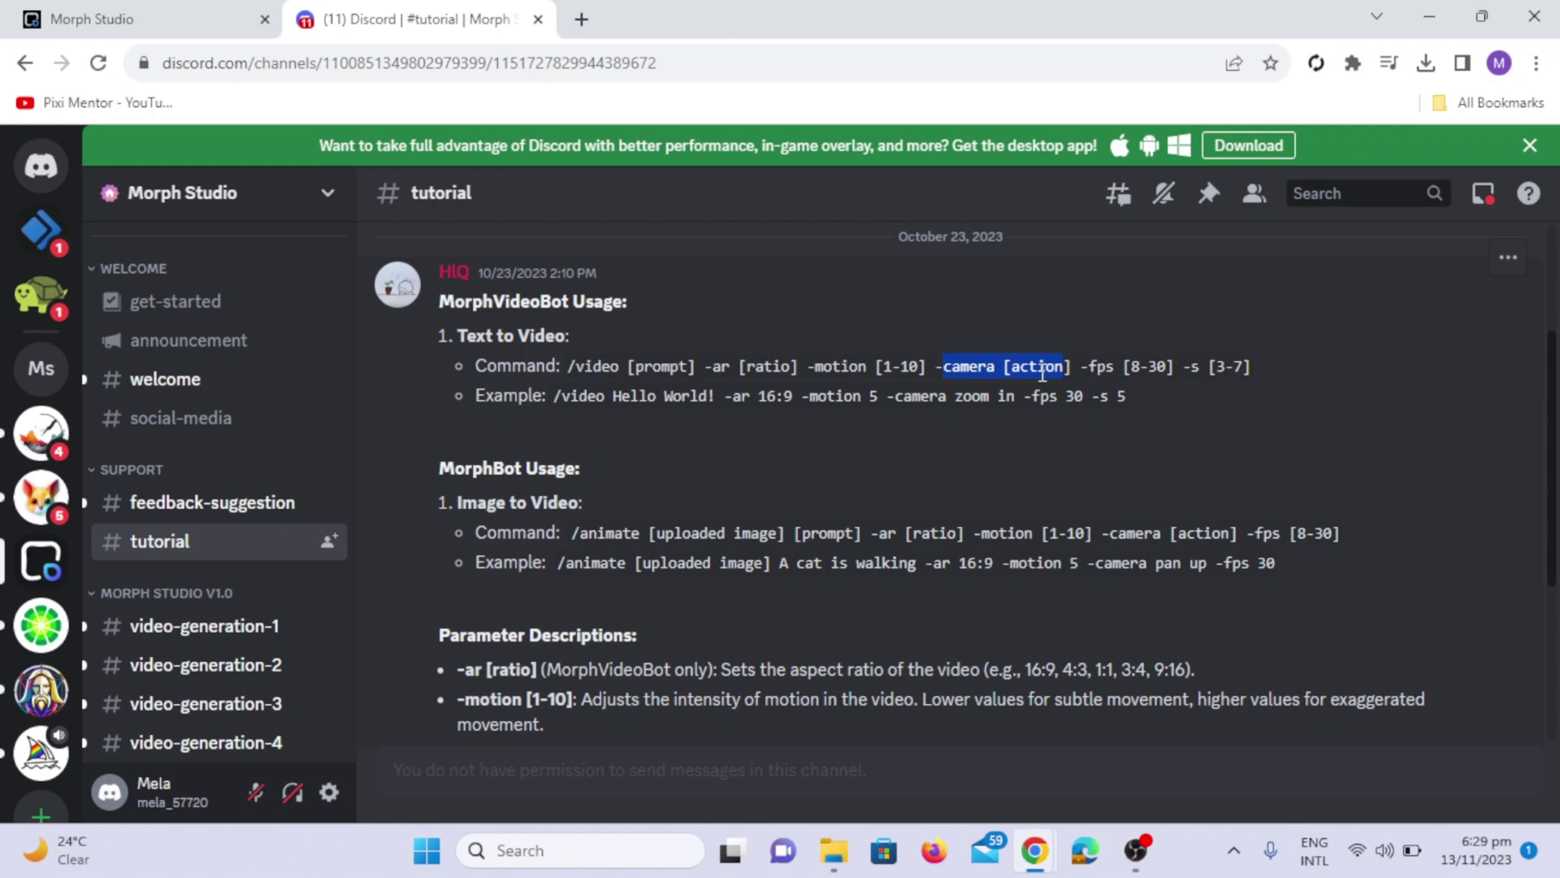
{"action": "left_click", "coordinate": [1093, 358]}
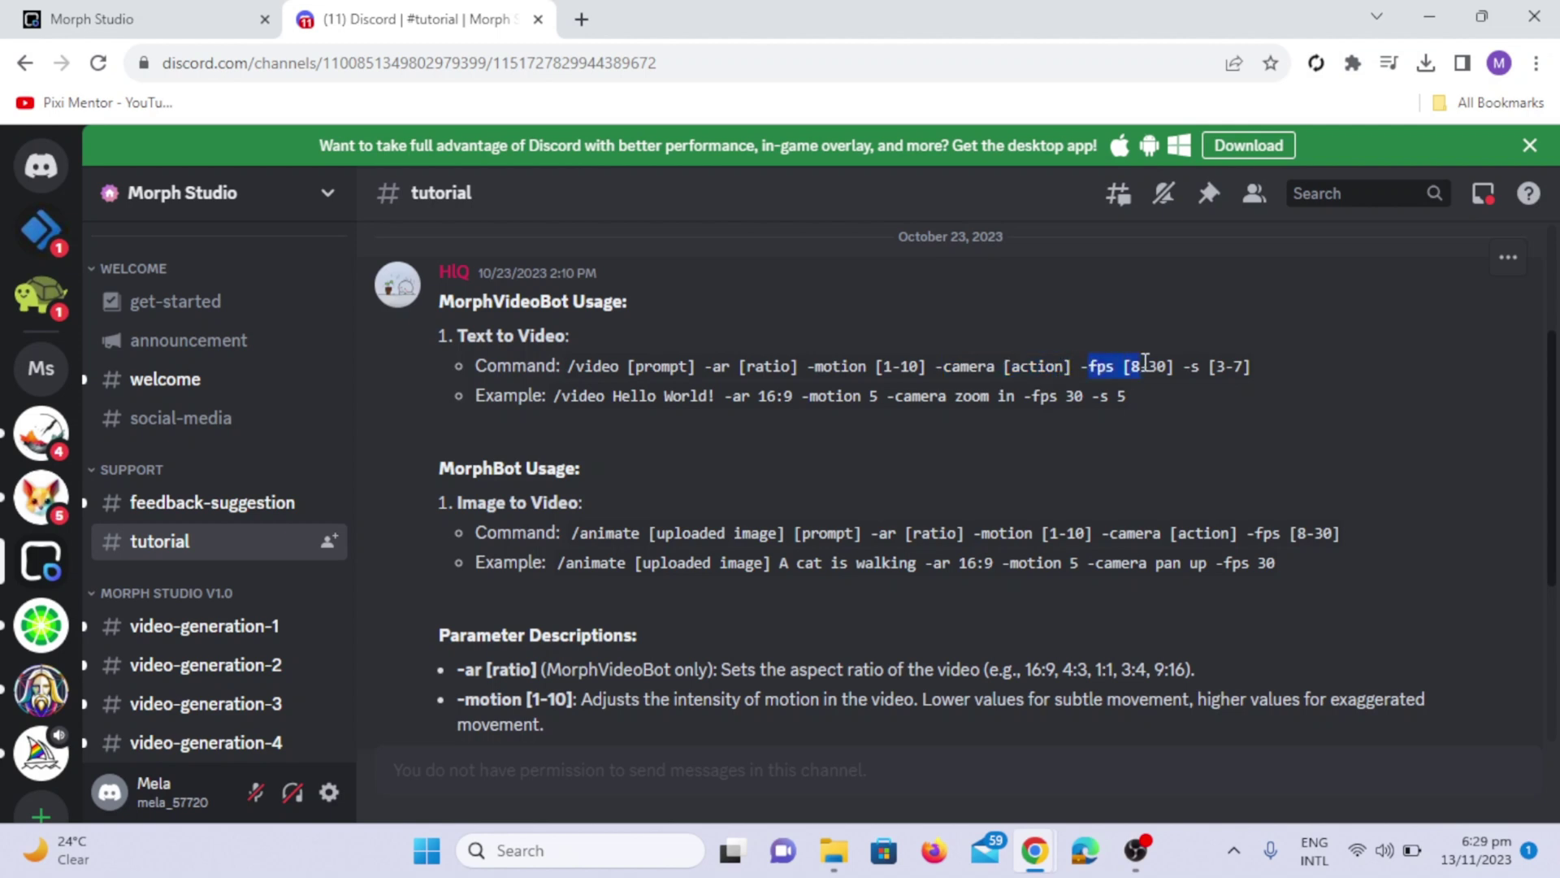
{"action": "left_click_drag", "start_coordinate": [1145, 361], "coordinate": [1170, 361]}
{"action": "left_click", "coordinate": [991, 446]}
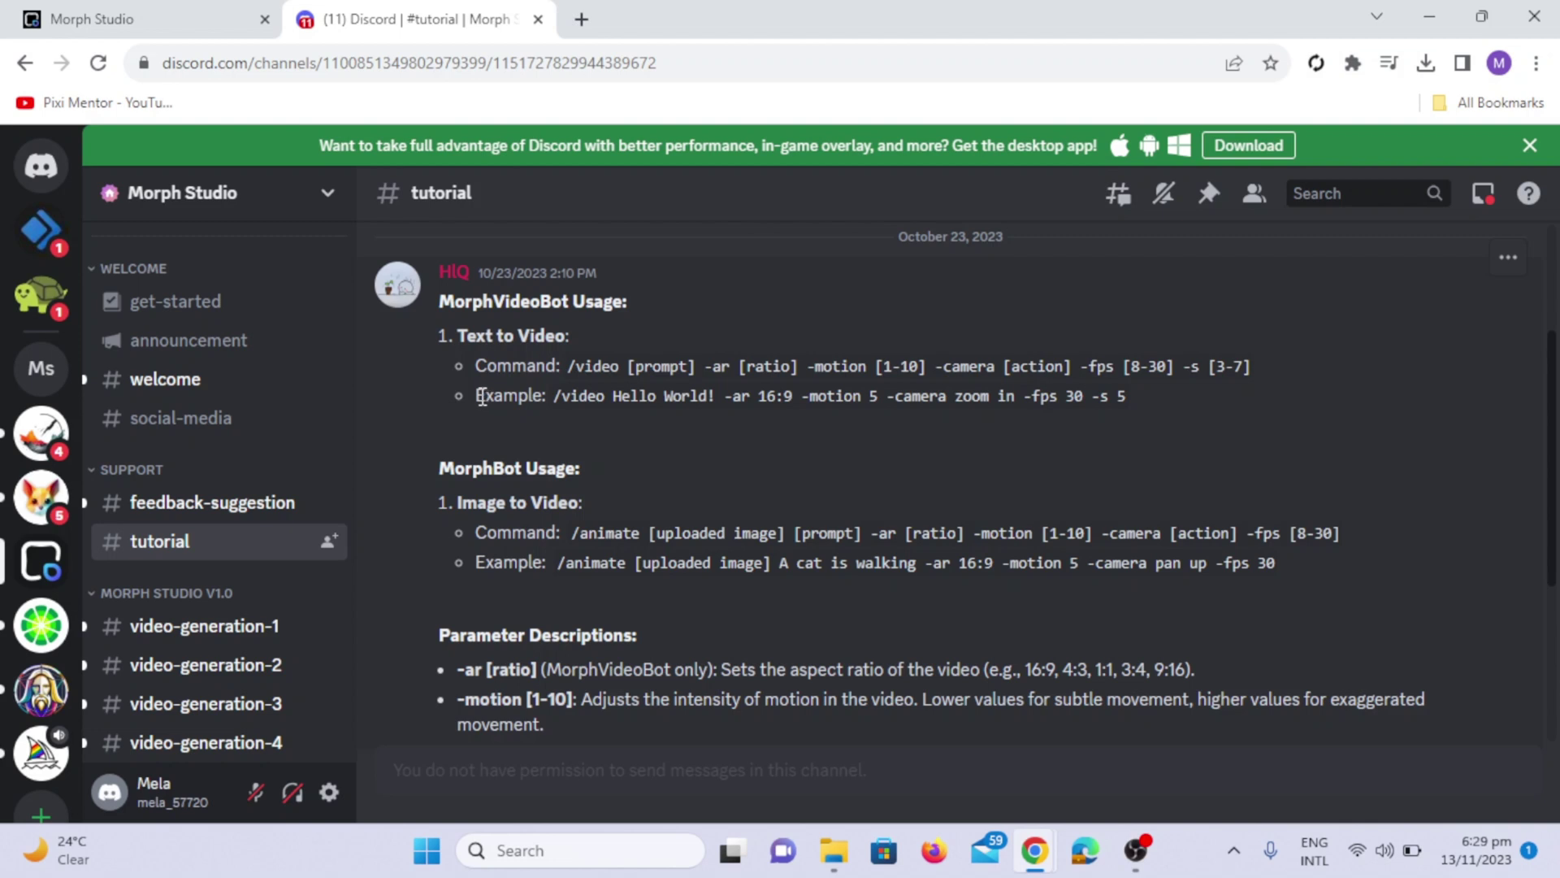
{"action": "left_click_drag", "start_coordinate": [479, 396], "coordinate": [1207, 439]}
{"action": "left_click", "coordinate": [1208, 440]}
{"action": "left_click_drag", "start_coordinate": [461, 500], "coordinate": [660, 514]}
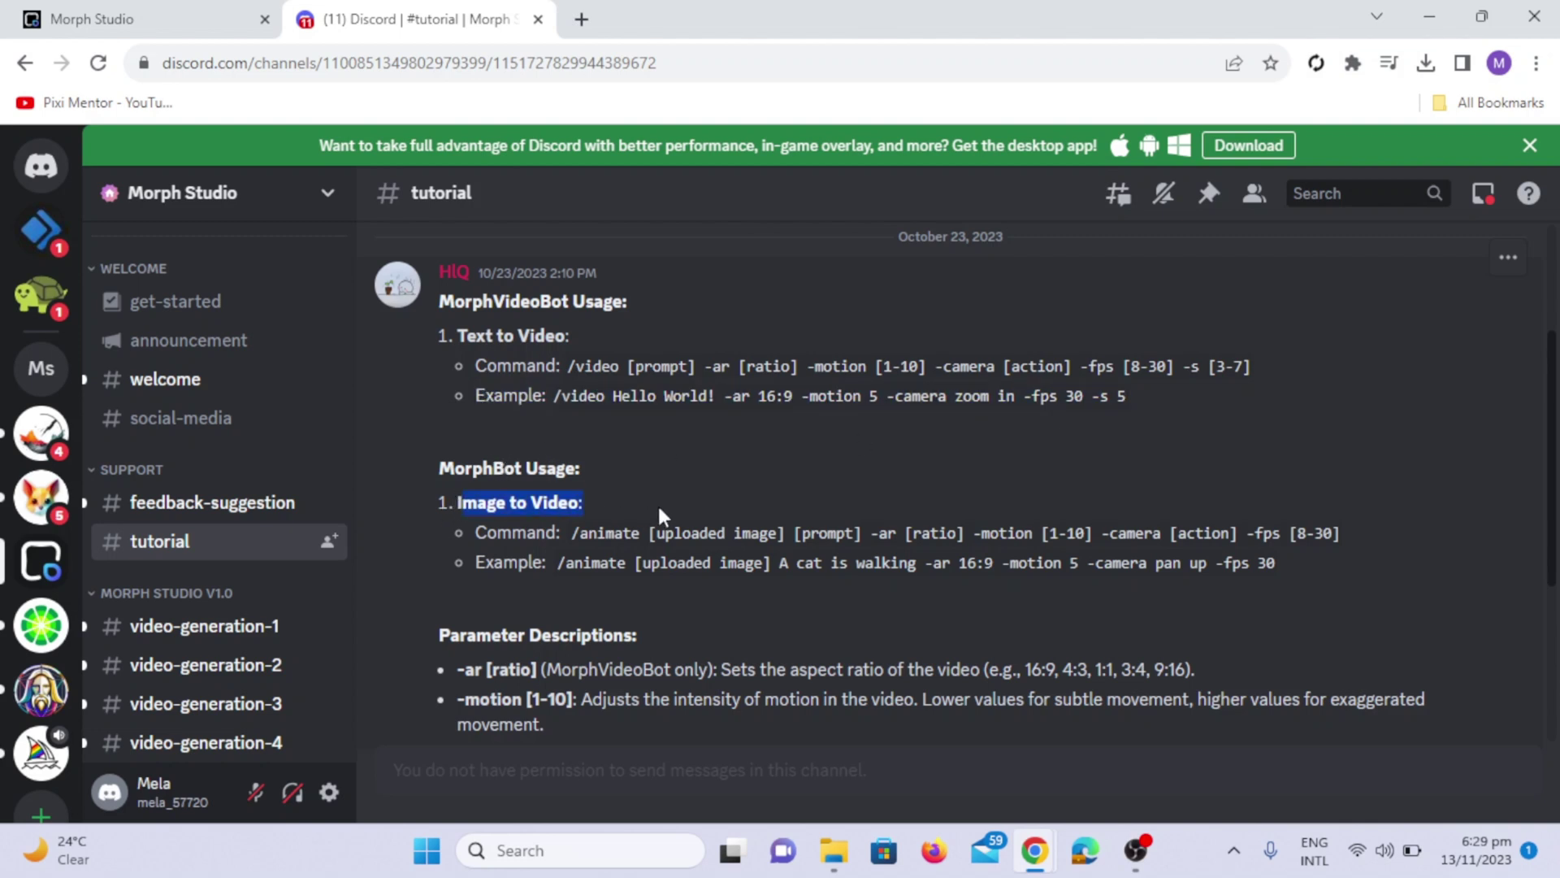
{"action": "left_click", "coordinate": [657, 504]}
Step: Highlight the camera pan and rotate options, the -fps description, and the supported aspect ratios
{"action": "scroll", "coordinate": [762, 599], "scroll_direction": "down", "scroll_amount": 3}
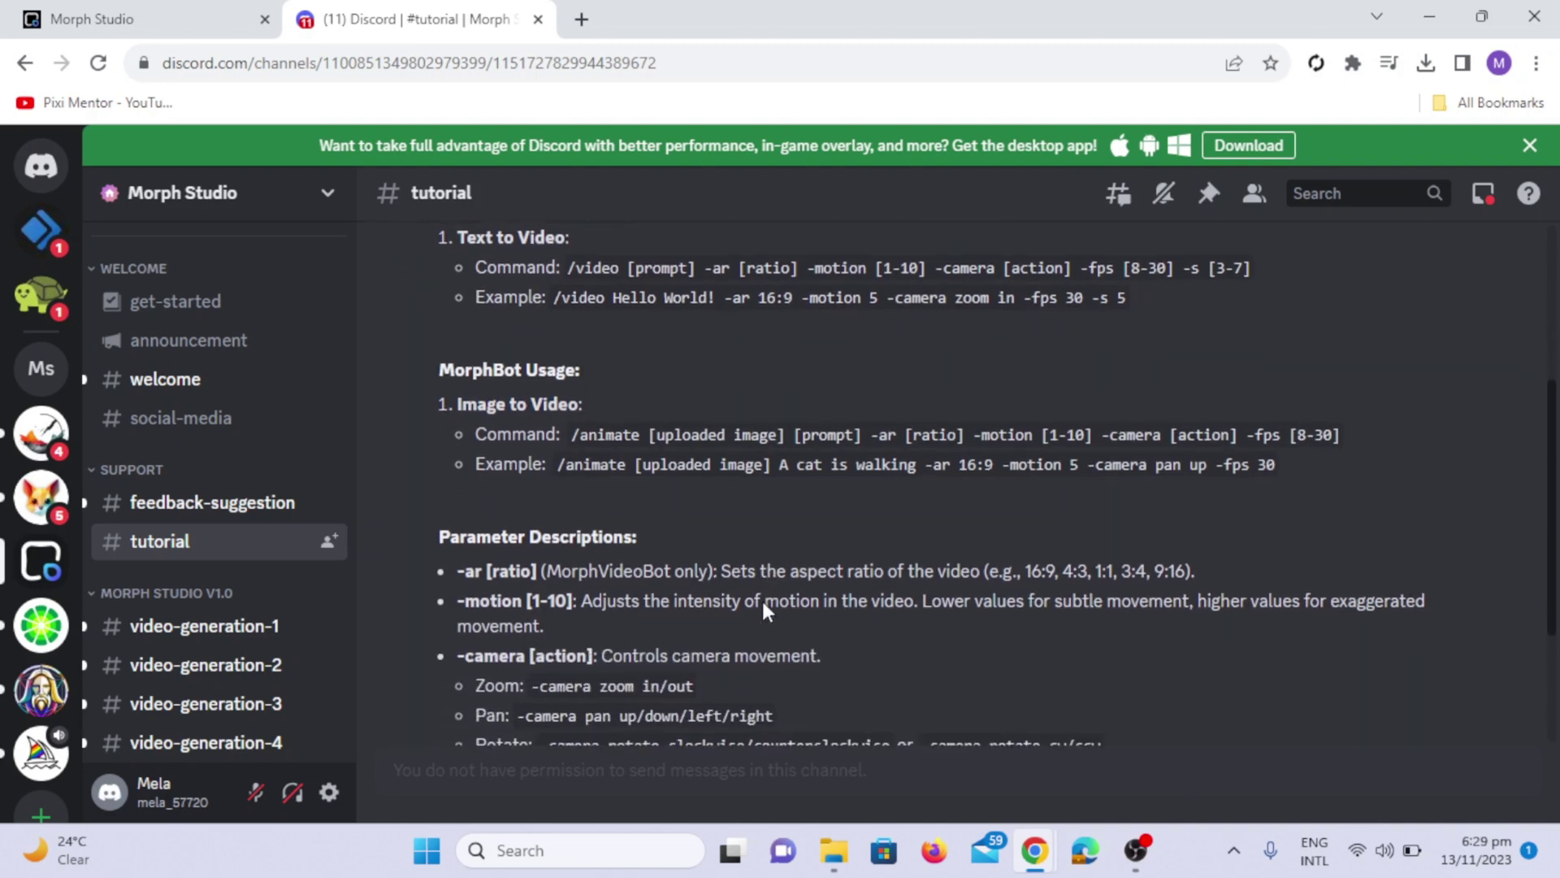
{"action": "scroll", "coordinate": [890, 645], "scroll_direction": "down", "scroll_amount": 2}
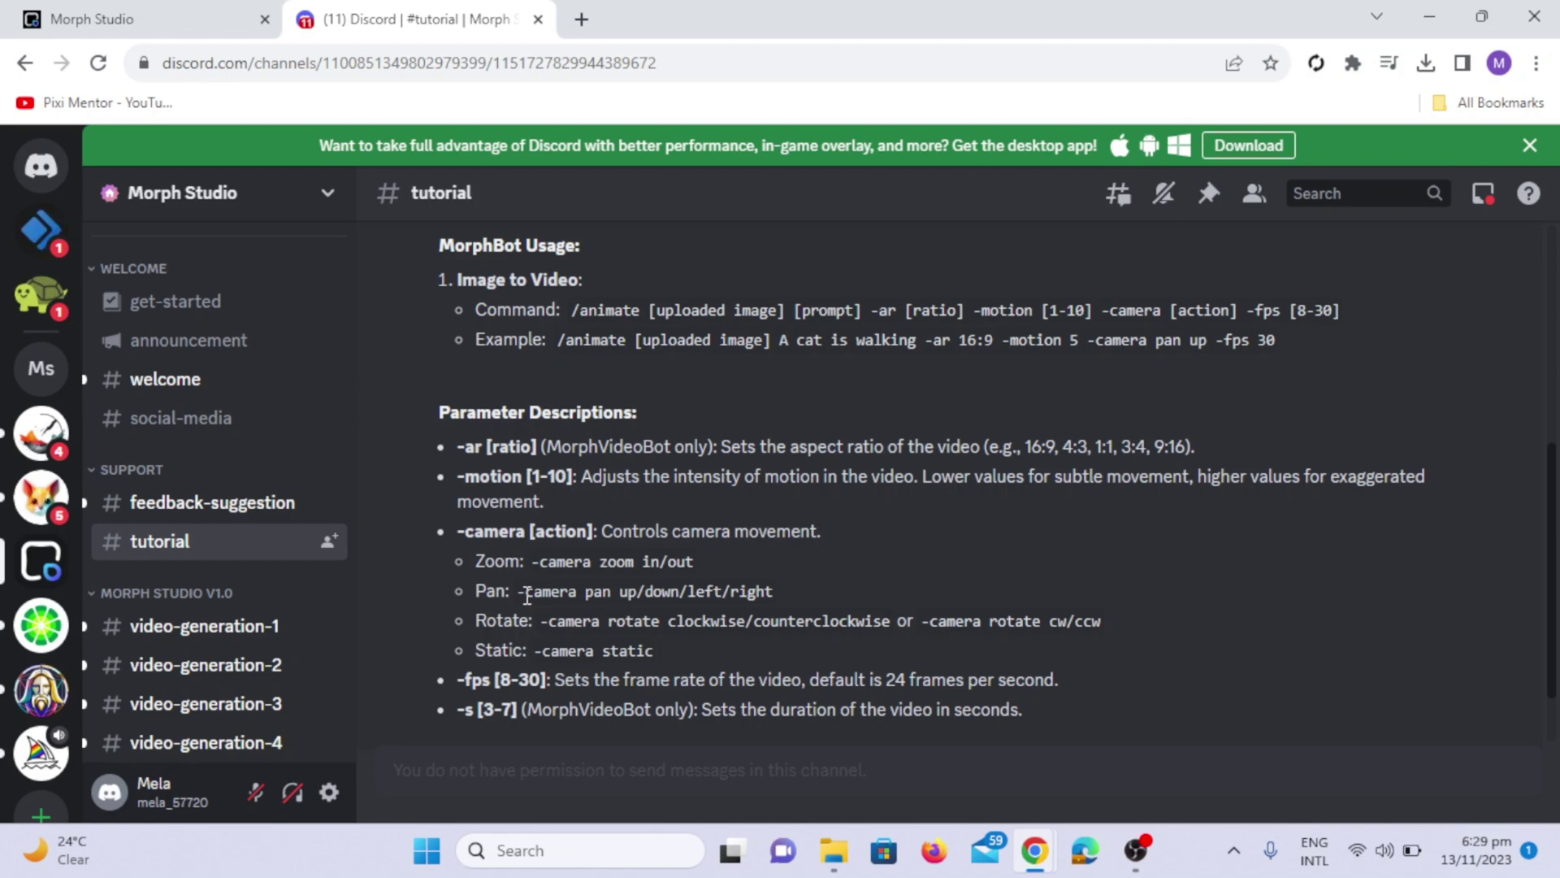
{"action": "left_click_drag", "start_coordinate": [519, 593], "coordinate": [860, 596]}
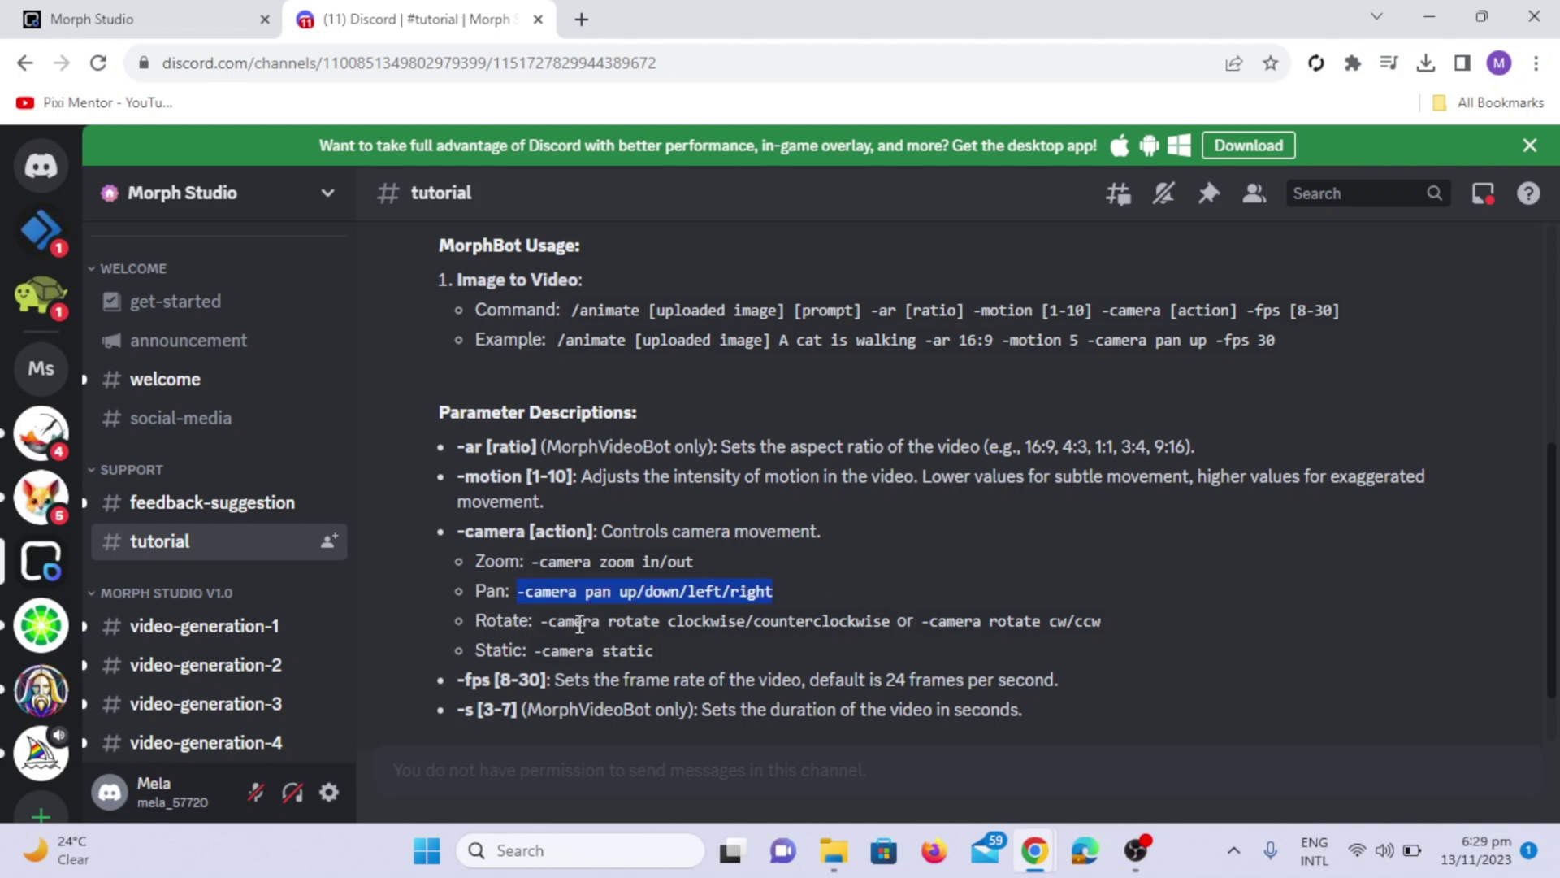
{"action": "left_click_drag", "start_coordinate": [549, 621], "coordinate": [1034, 627]}
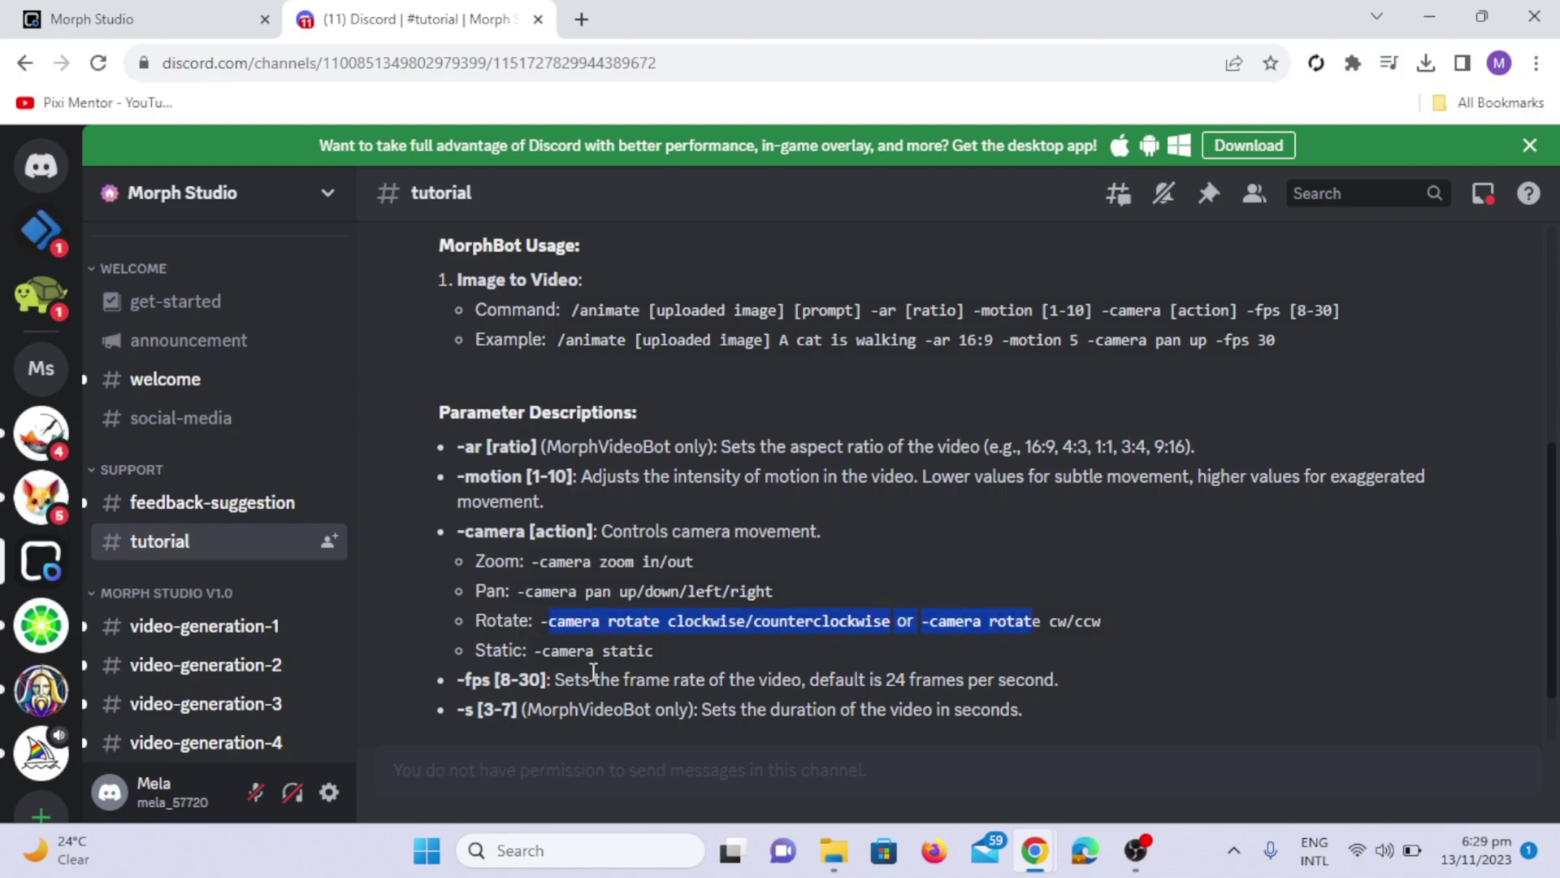
{"action": "left_click", "coordinate": [699, 627]}
{"action": "scroll", "coordinate": [699, 627], "scroll_direction": "down", "scroll_amount": 2}
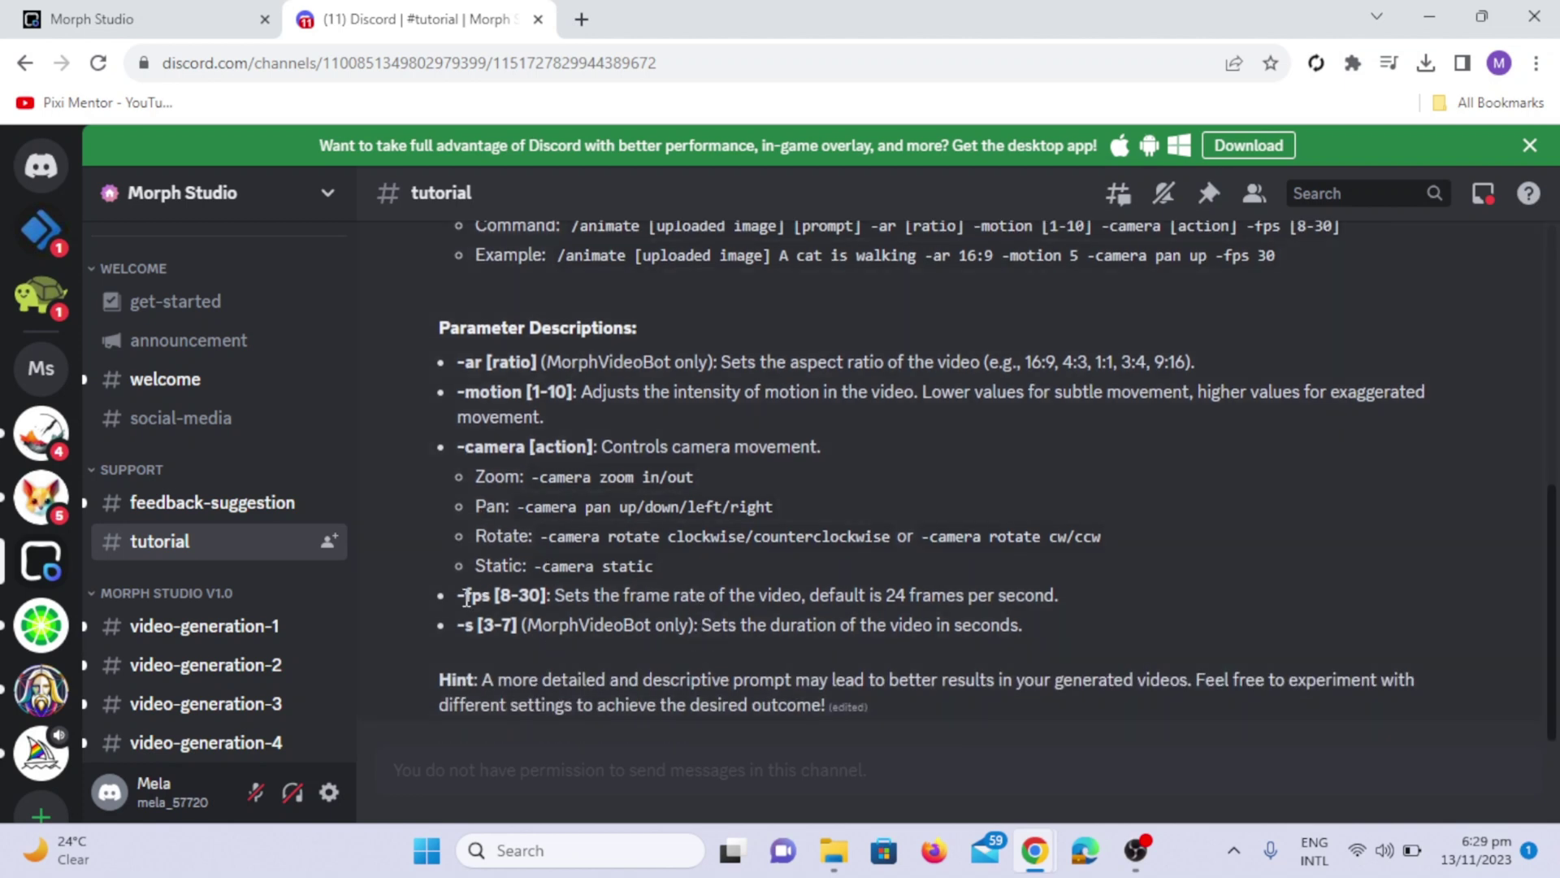
{"action": "mouse_move", "coordinate": [466, 599]}
{"action": "left_mouse_down"}
{"action": "mouse_move", "coordinate": [865, 590]}
{"action": "mouse_move", "coordinate": [458, 598]}
{"action": "left_mouse_up"}
{"action": "left_click_drag", "start_coordinate": [1025, 361], "coordinate": [1237, 372]}
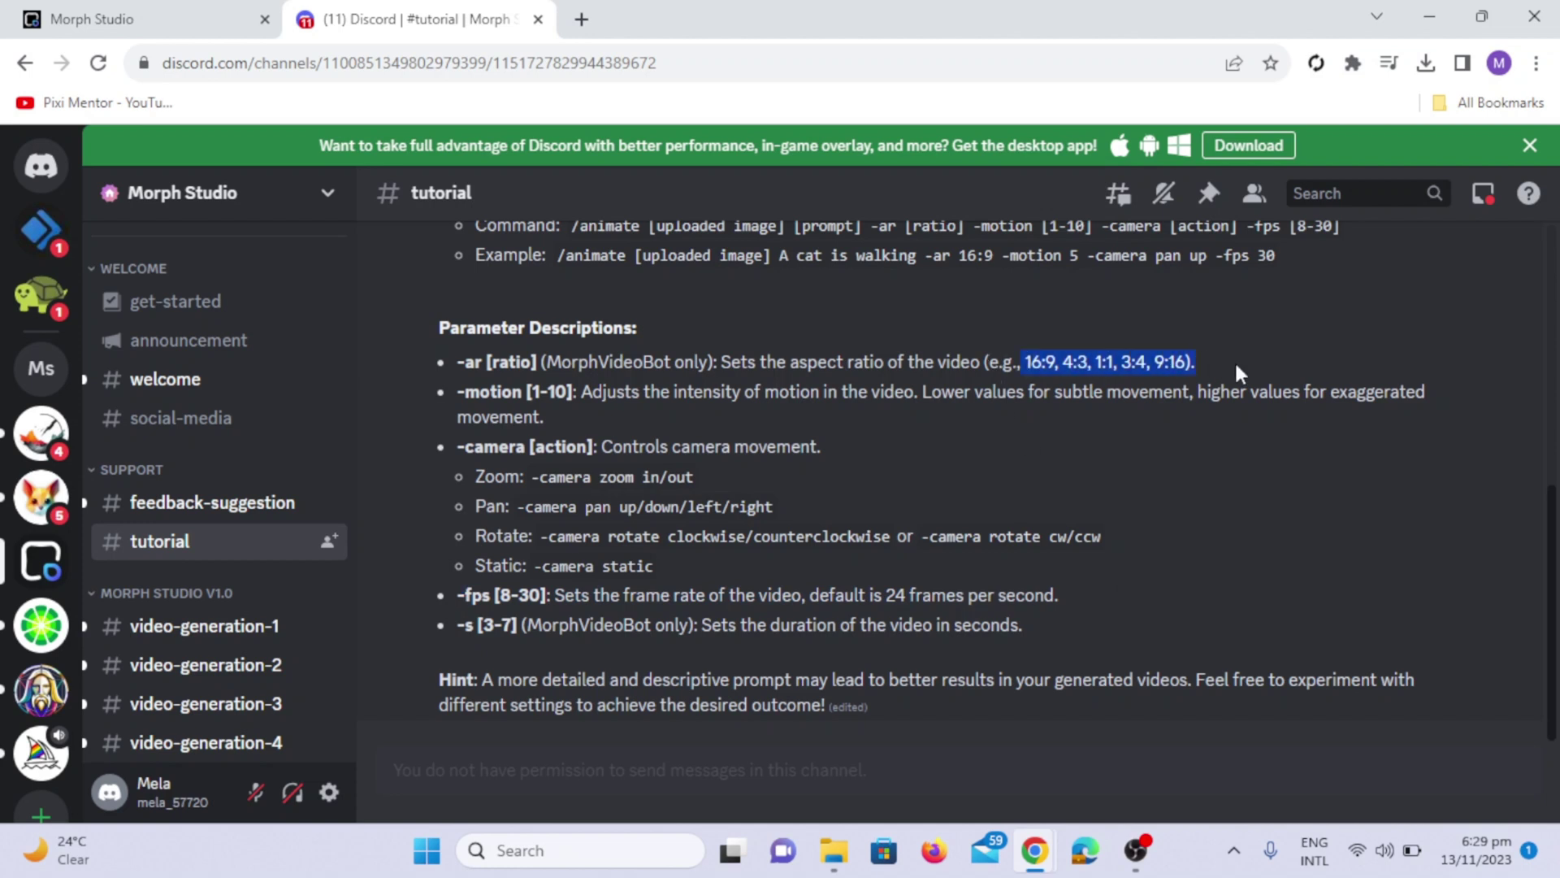
{"action": "left_click", "coordinate": [1237, 372]}
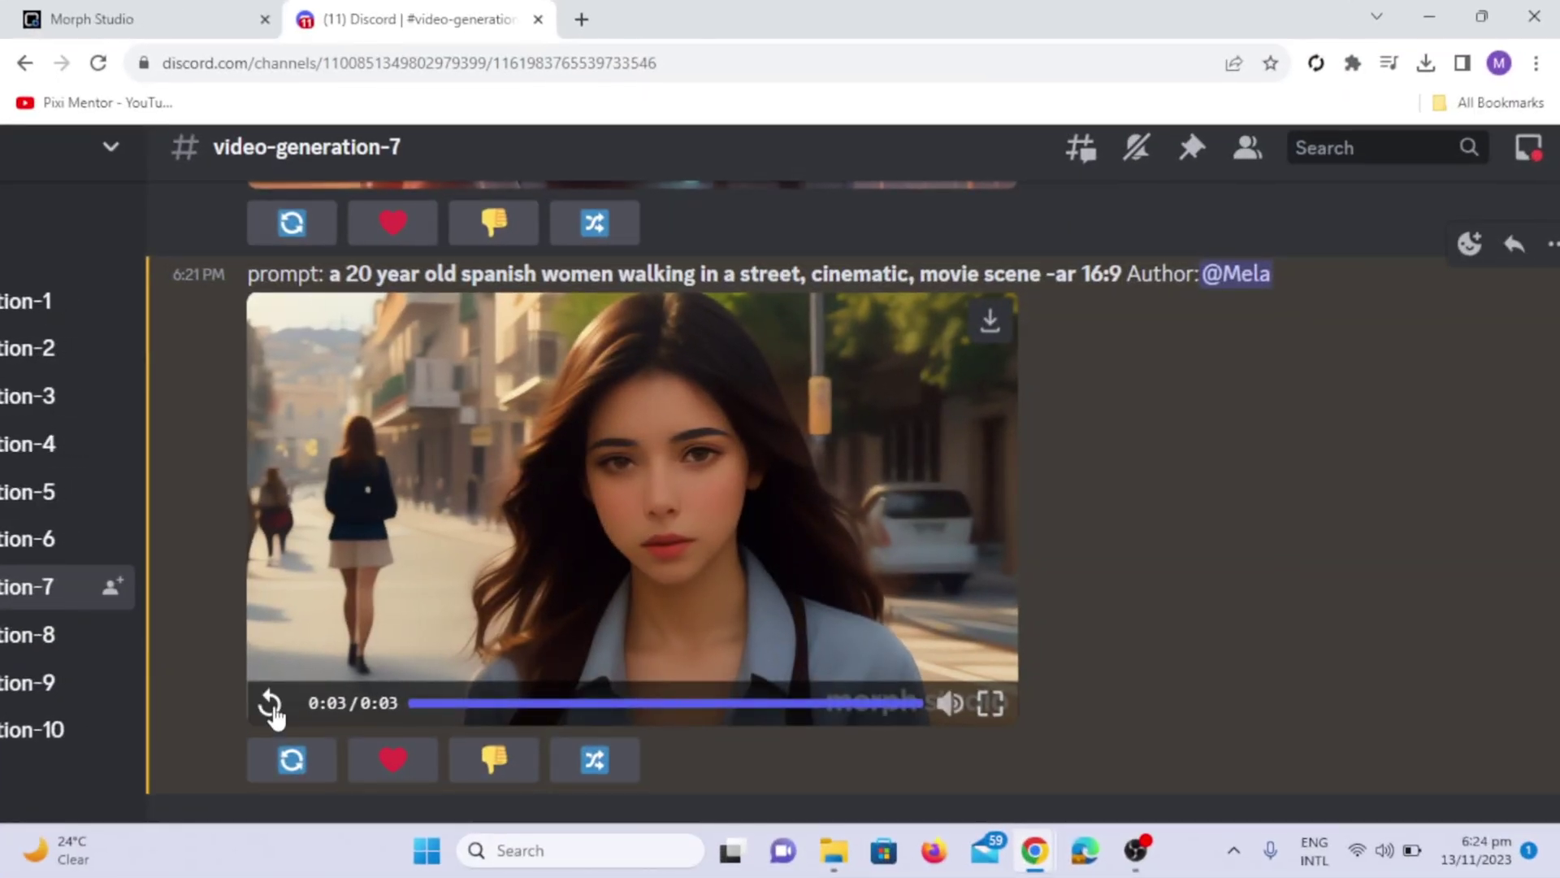
{"action": "left_click", "coordinate": [273, 709]}
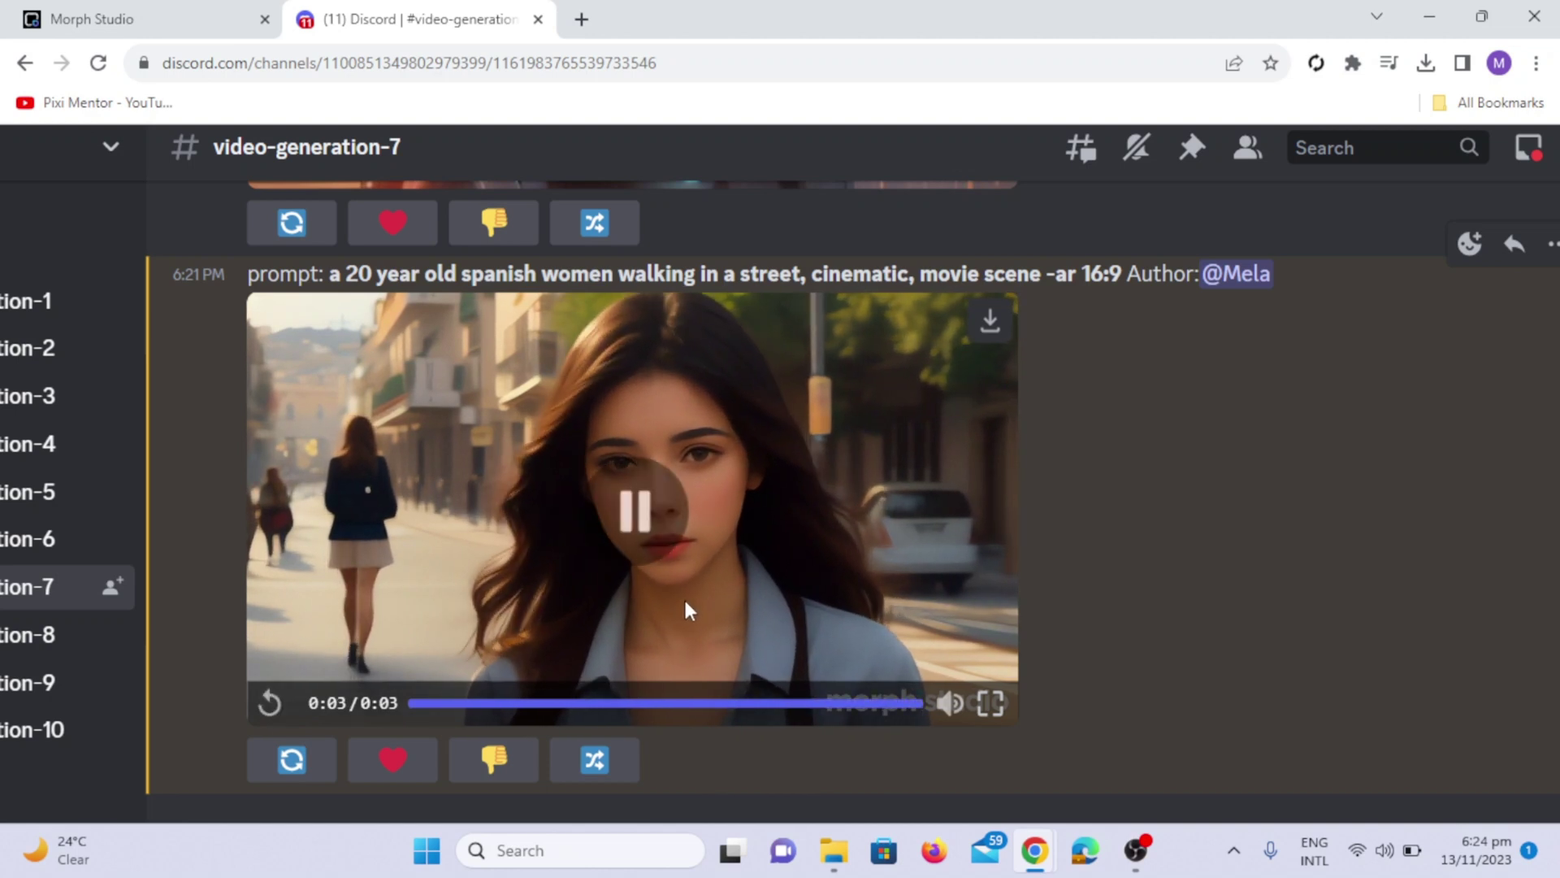
{"action": "left_click", "coordinate": [272, 707]}
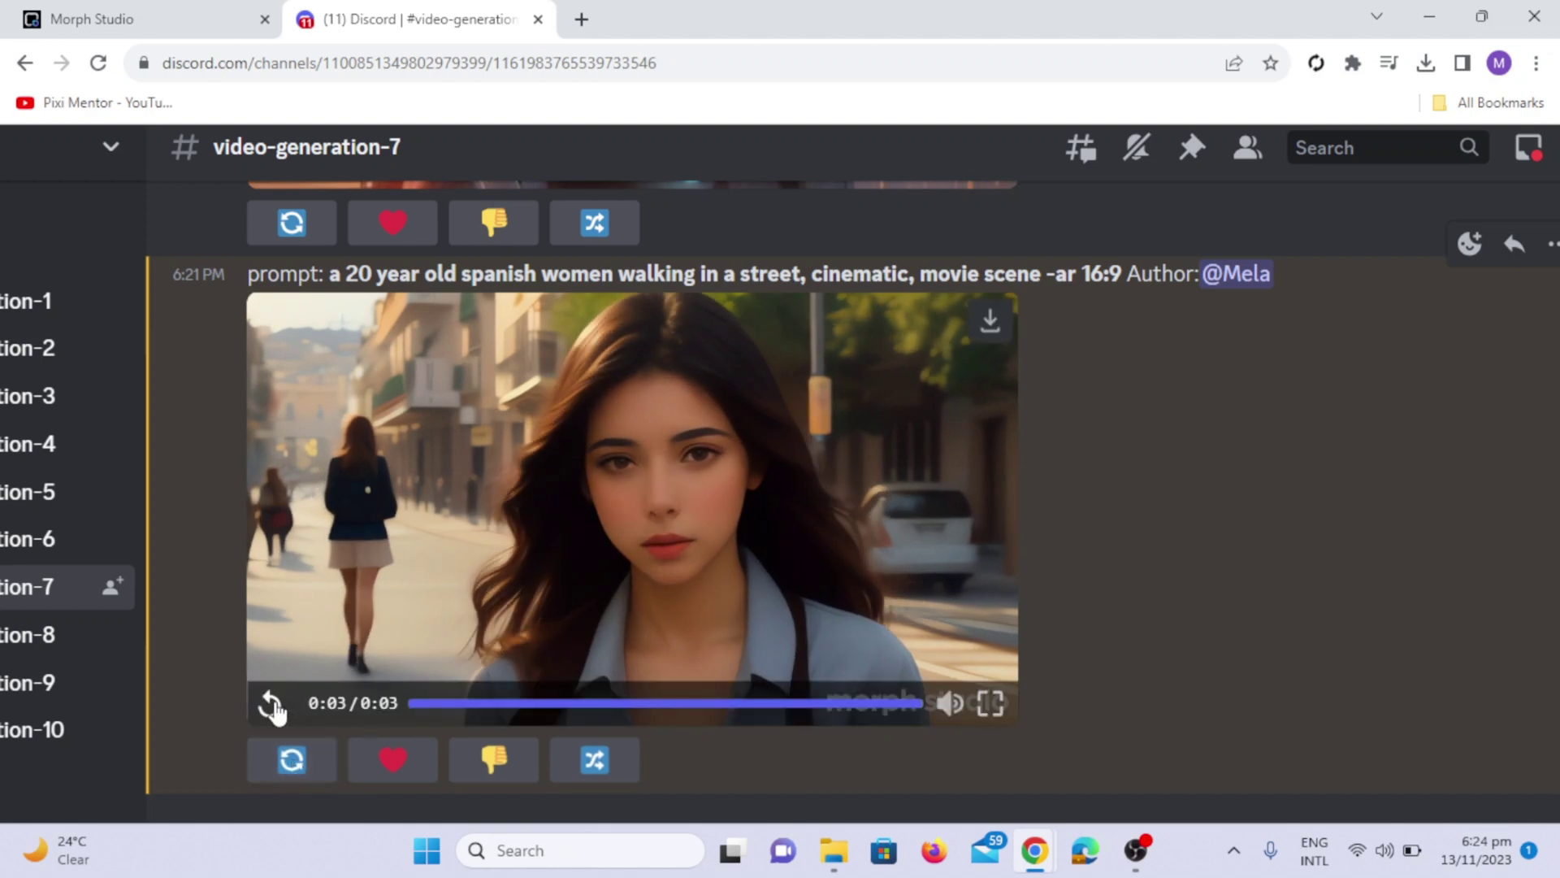
{"action": "left_click", "coordinate": [273, 707]}
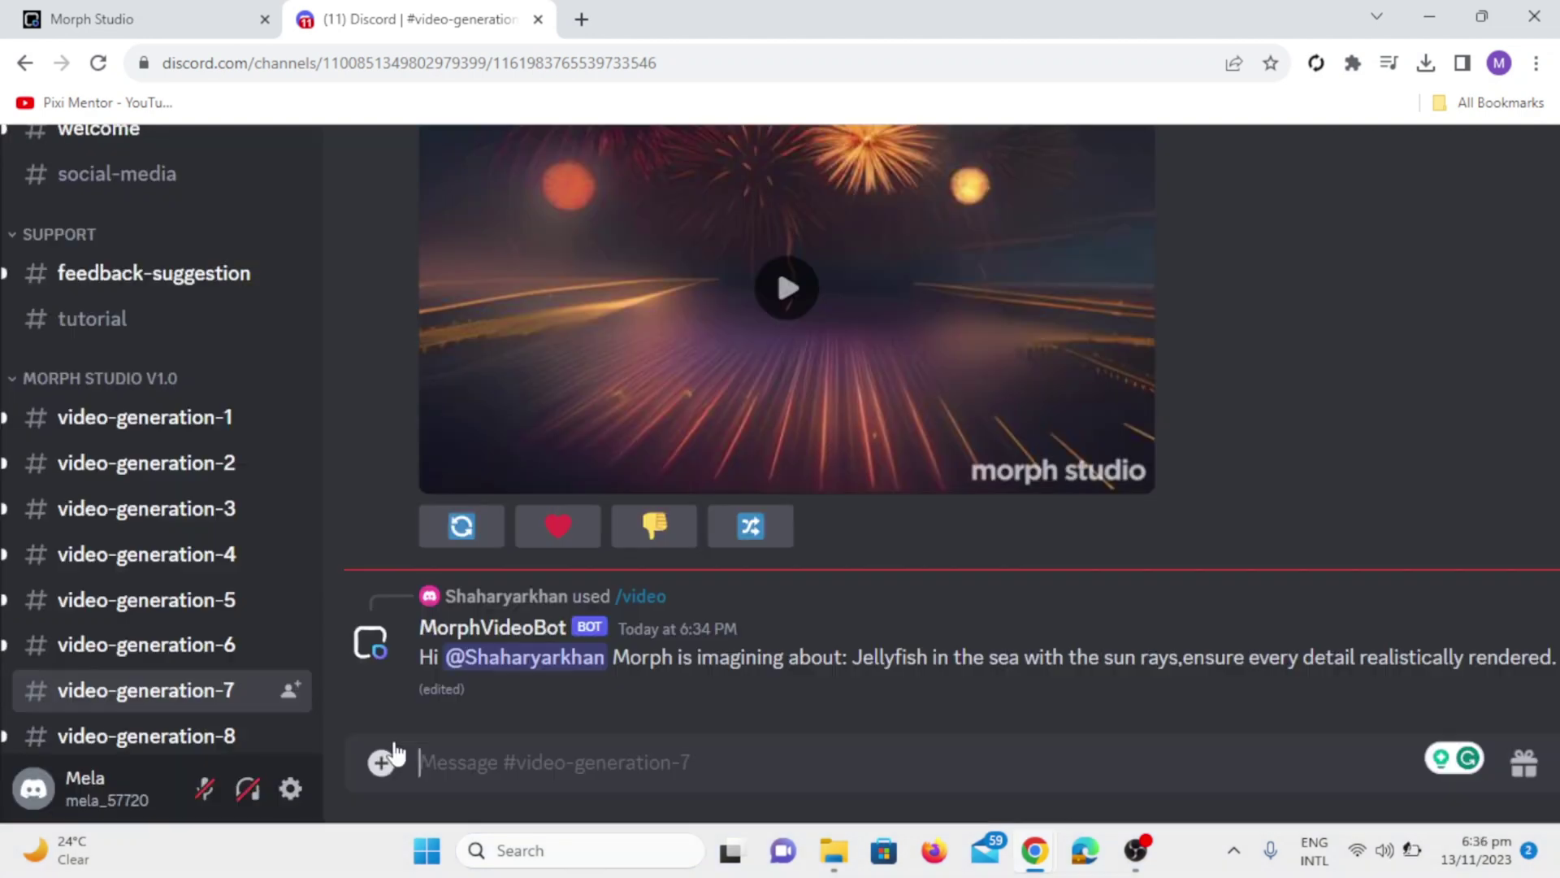
Step: Start an /animate request and attach the gothic woman-with-cat image
{"action": "type", "text": "/"}
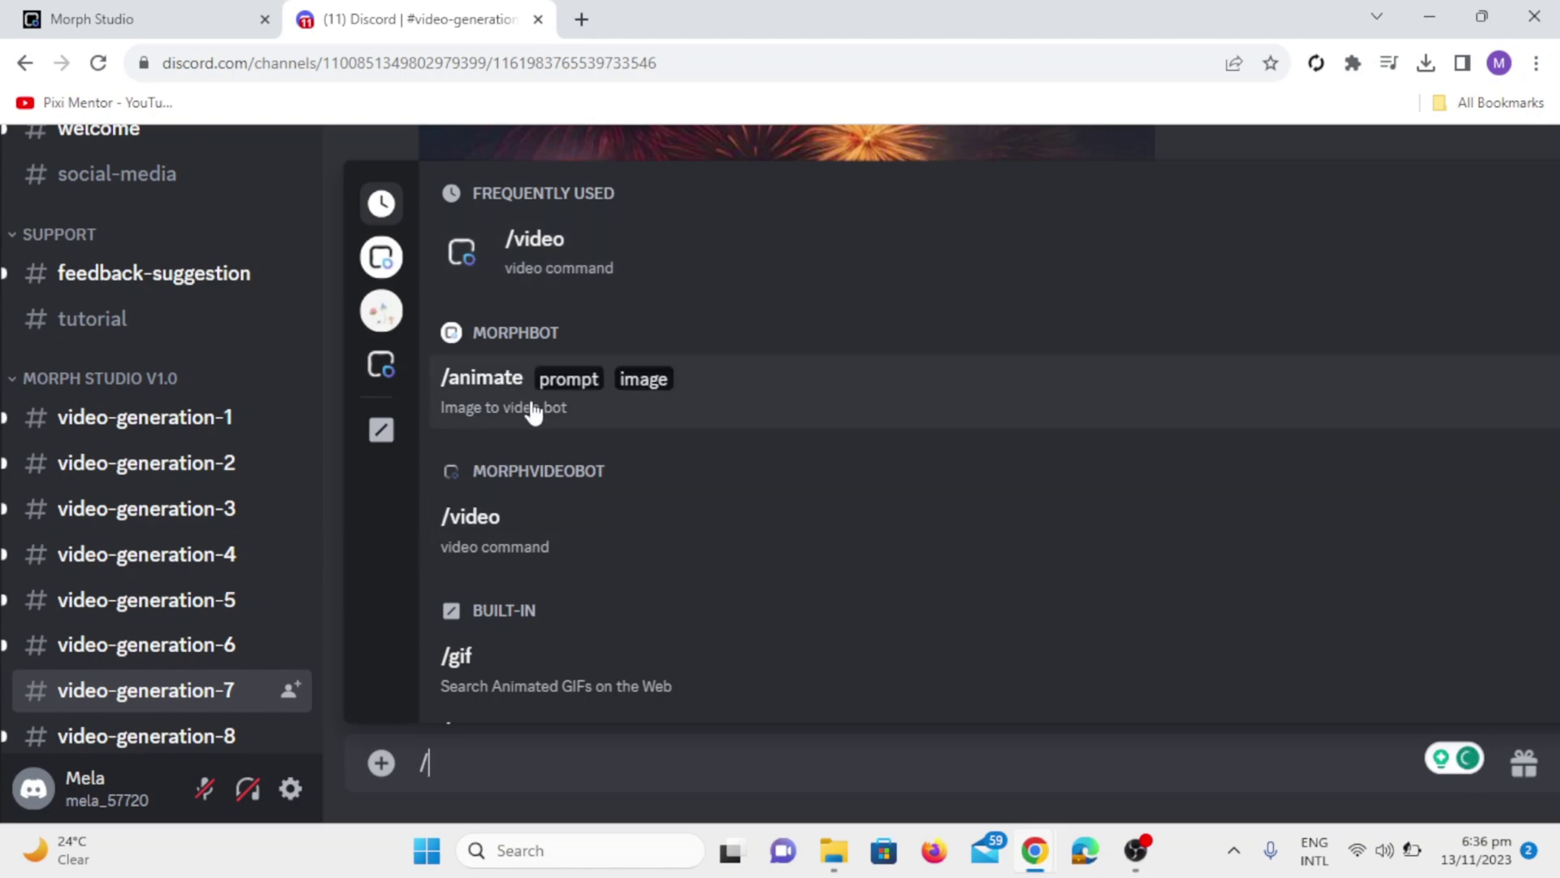
{"action": "left_click", "coordinate": [532, 410]}
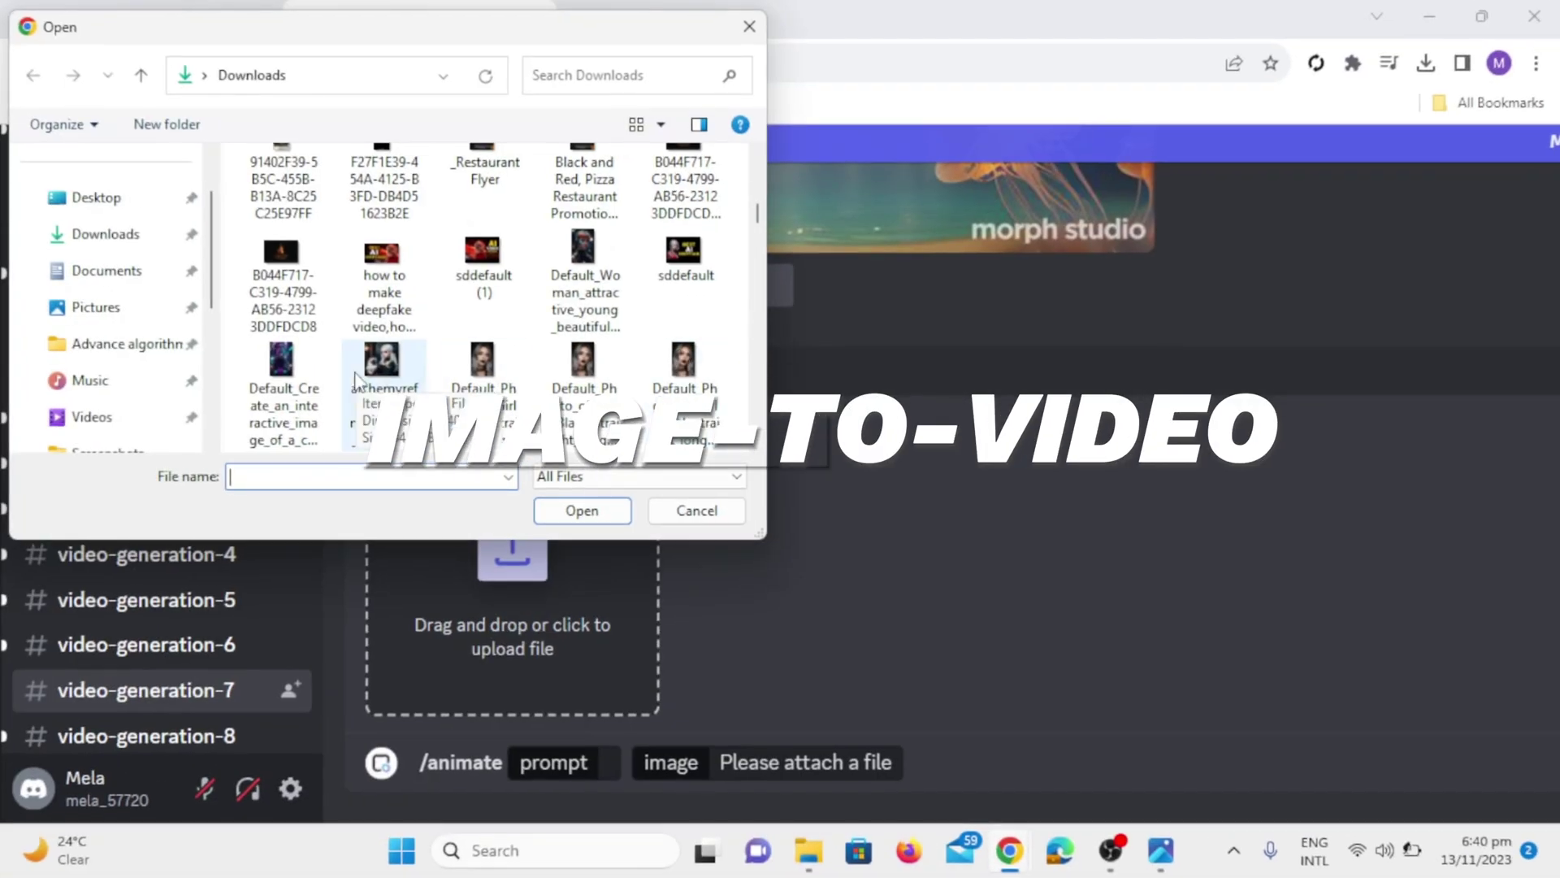
{"action": "left_click", "coordinate": [383, 382]}
{"action": "left_click", "coordinate": [607, 512]}
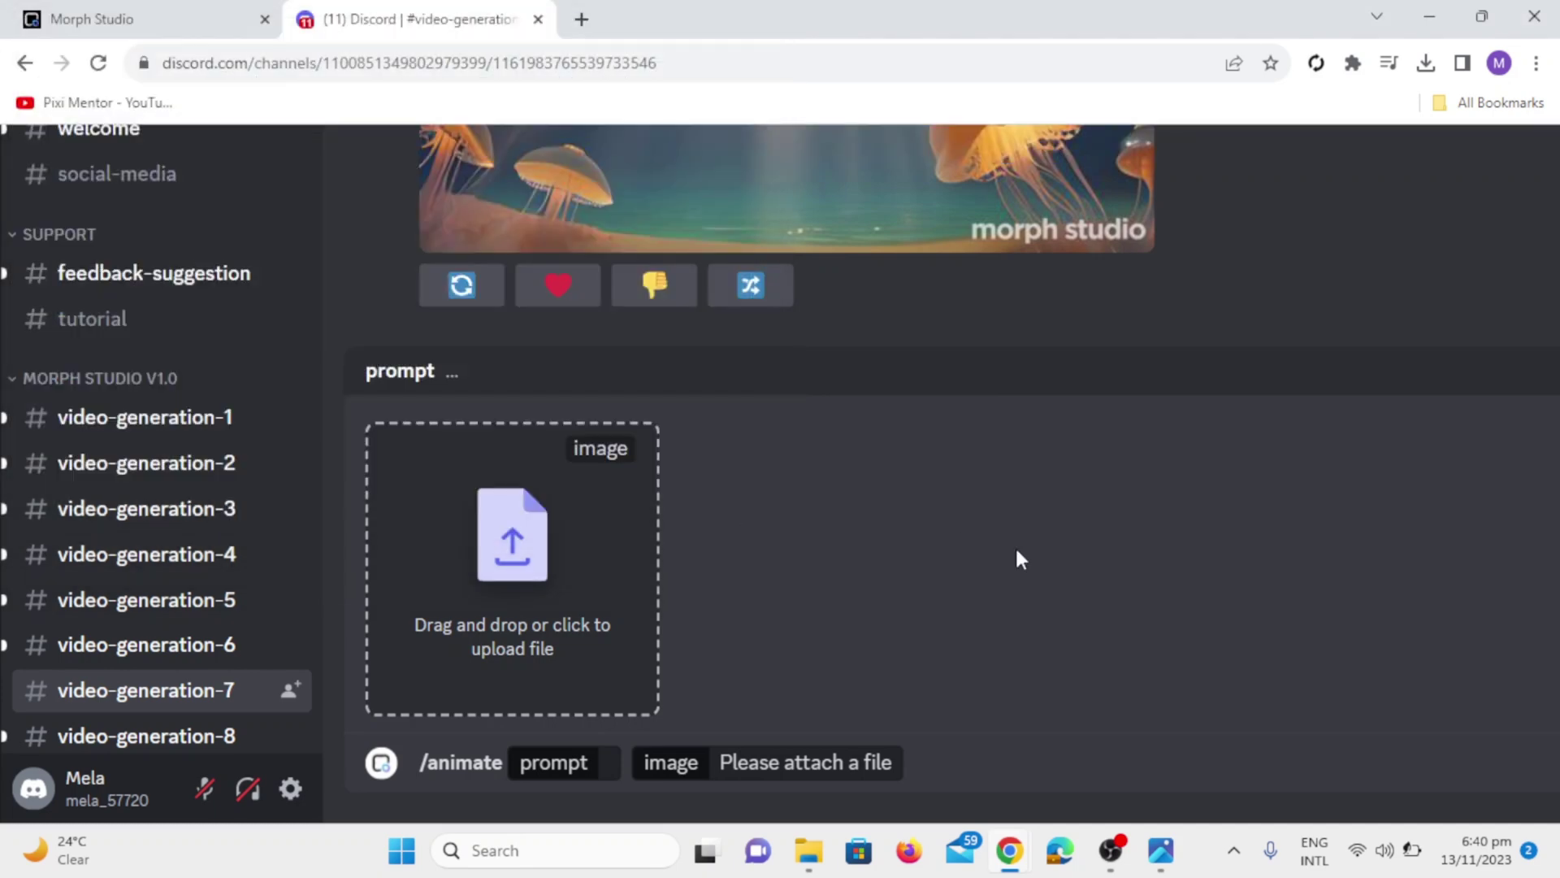
Step: Send the animation prompt: woman smiling, cat blinking and nodding, with '-s 5 camera zoom in'
{"action": "left_click", "coordinate": [617, 763]}
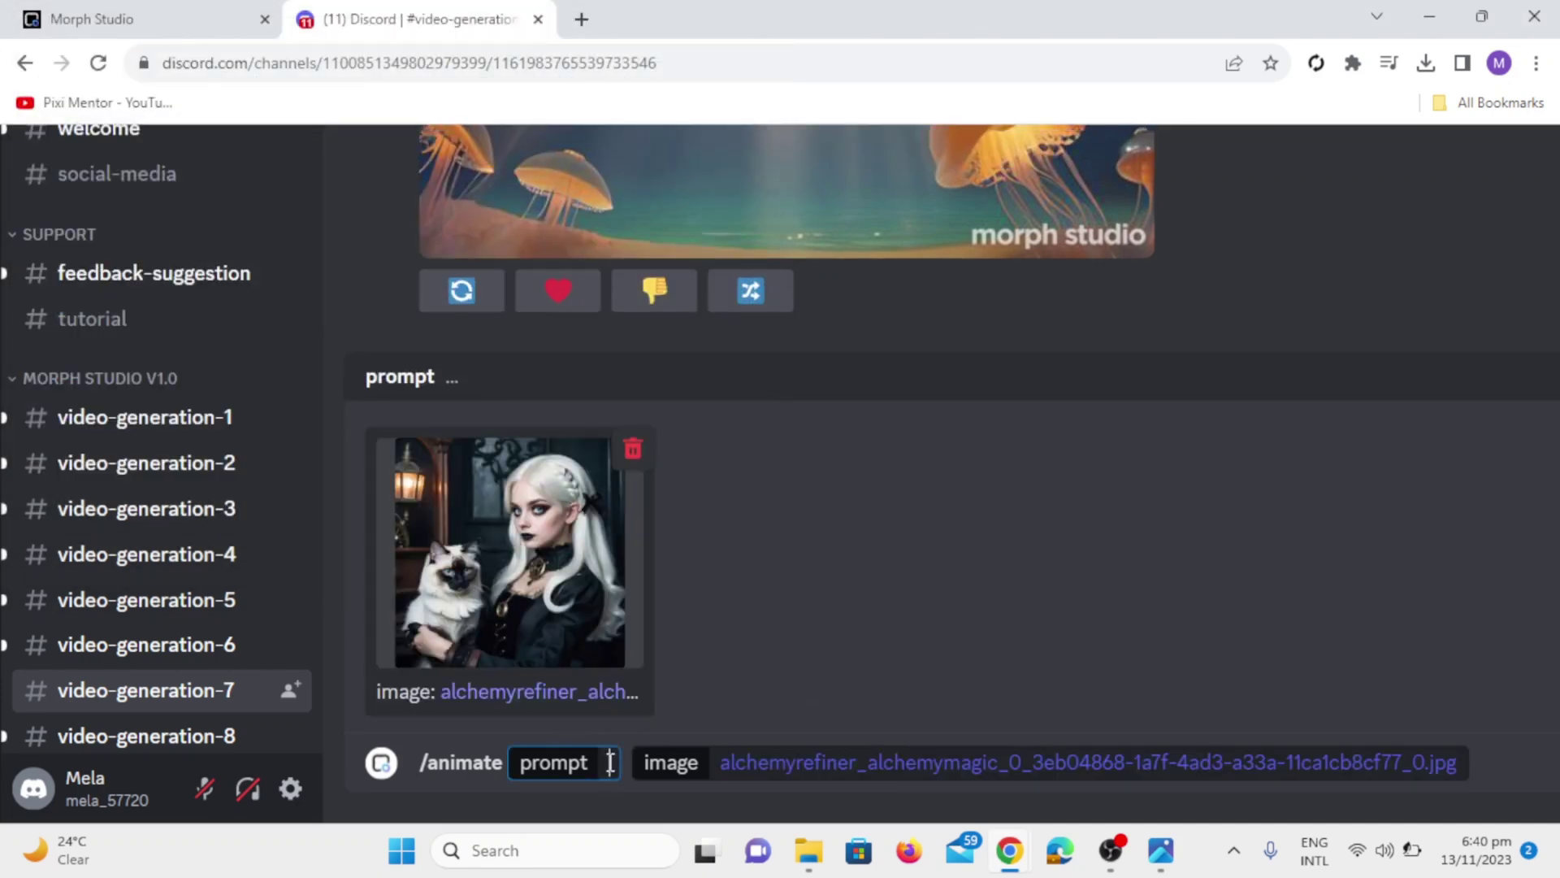
{"action": "type", "text": "women looking a"}
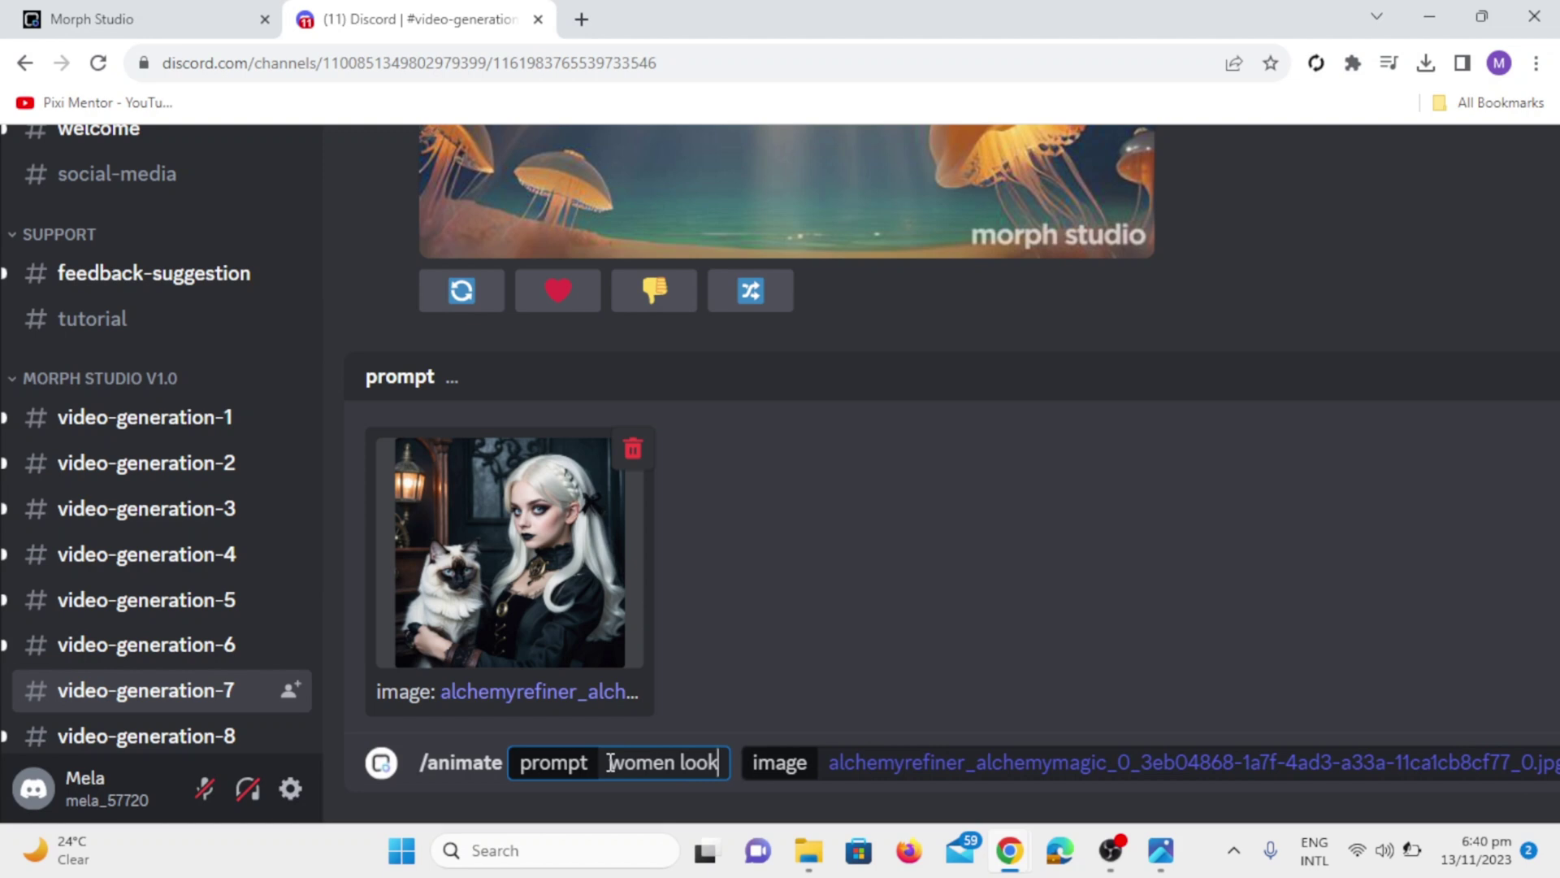
{"action": "key", "text": "BackSpace"}
{"action": "key", "text": "BackSpace"}
{"action": "key", "text": "BackSpace"}
{"action": "key", "text": "BackSpace"}
{"action": "key", "text": "BackSpace"}
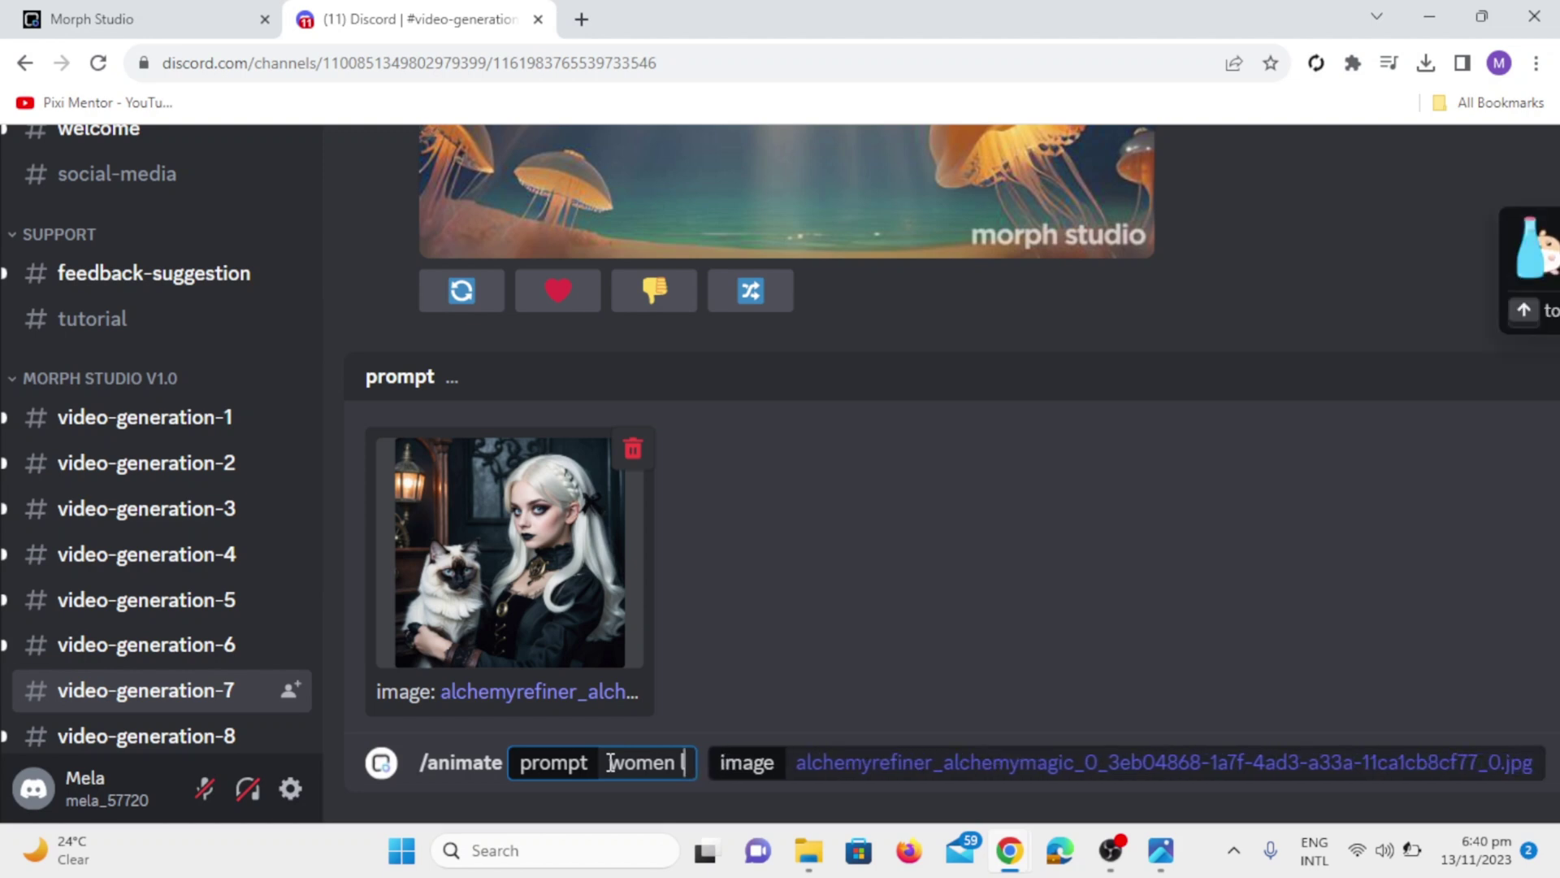
{"action": "type", "text": "smiling, cat bli"}
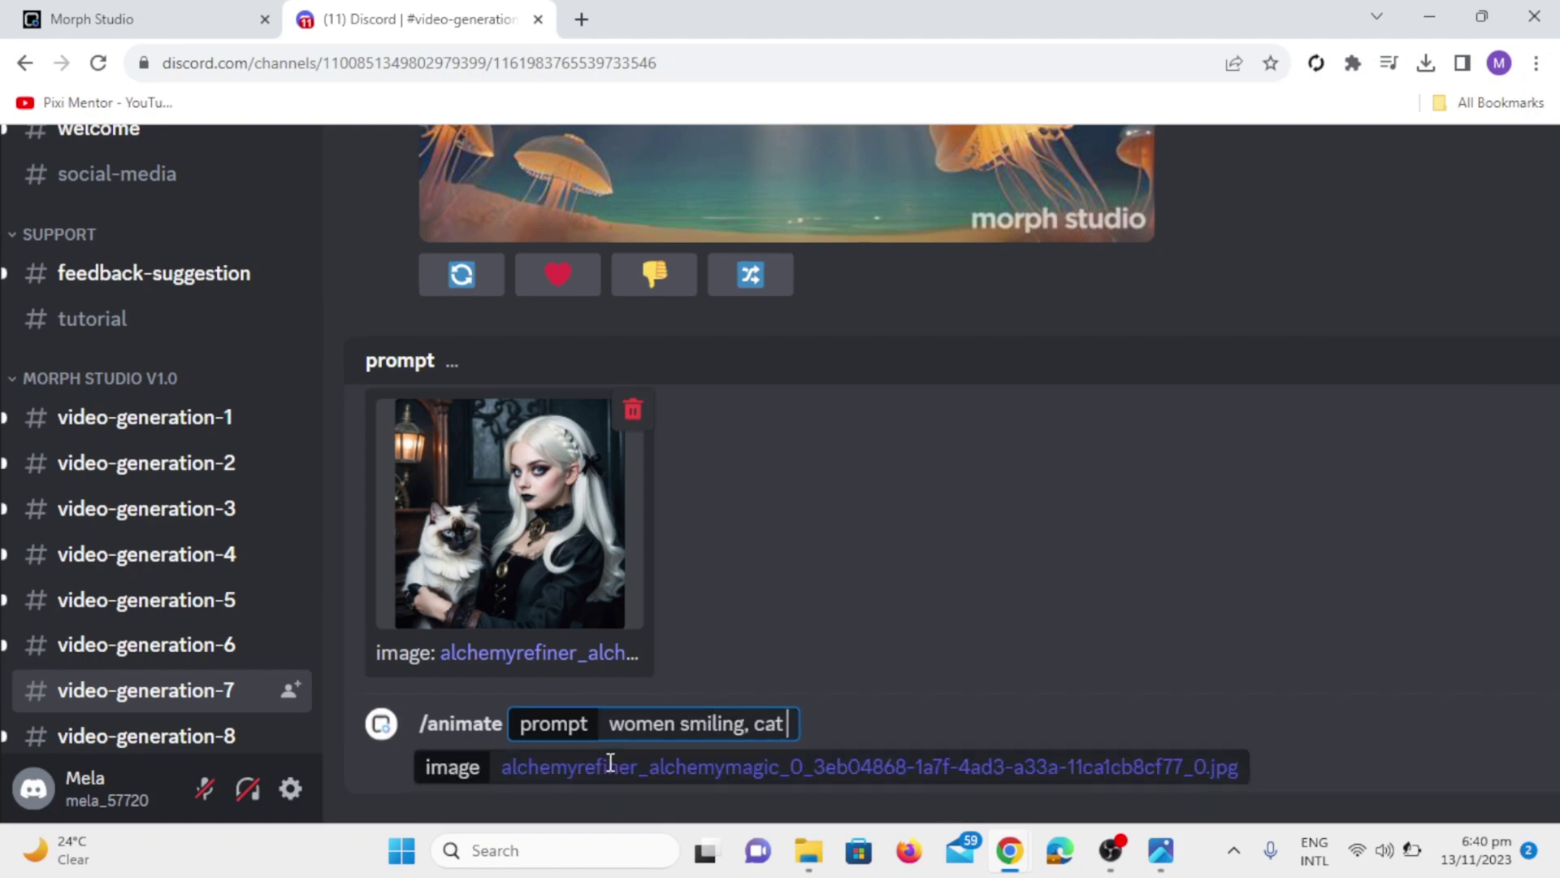
{"action": "type", "text": "nking eyes and noding head -s 5 camera zoom in"}
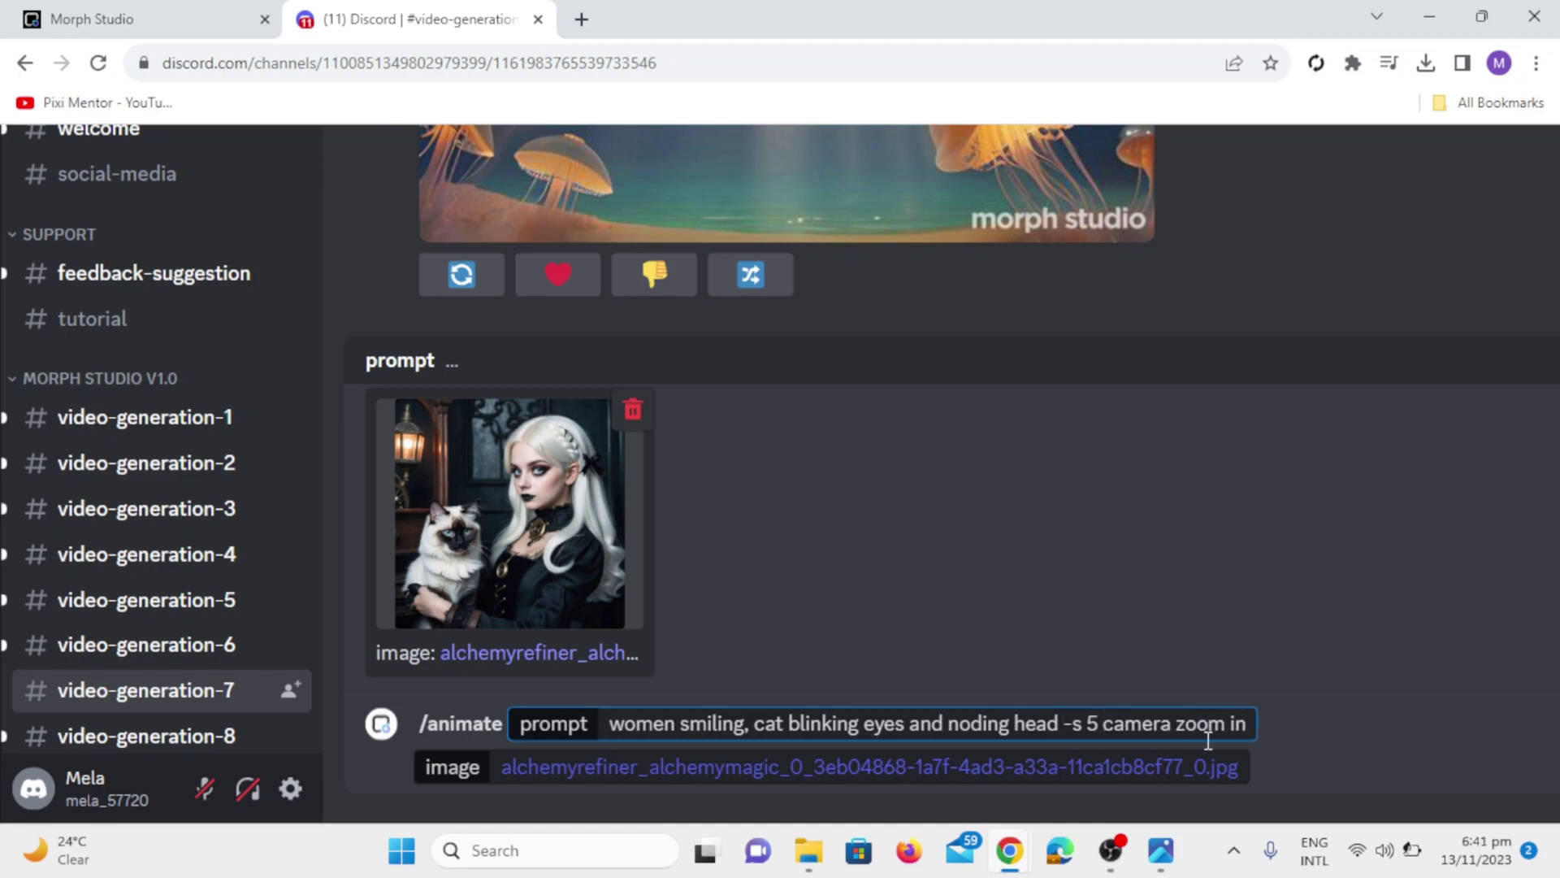
{"action": "key", "text": "Return"}
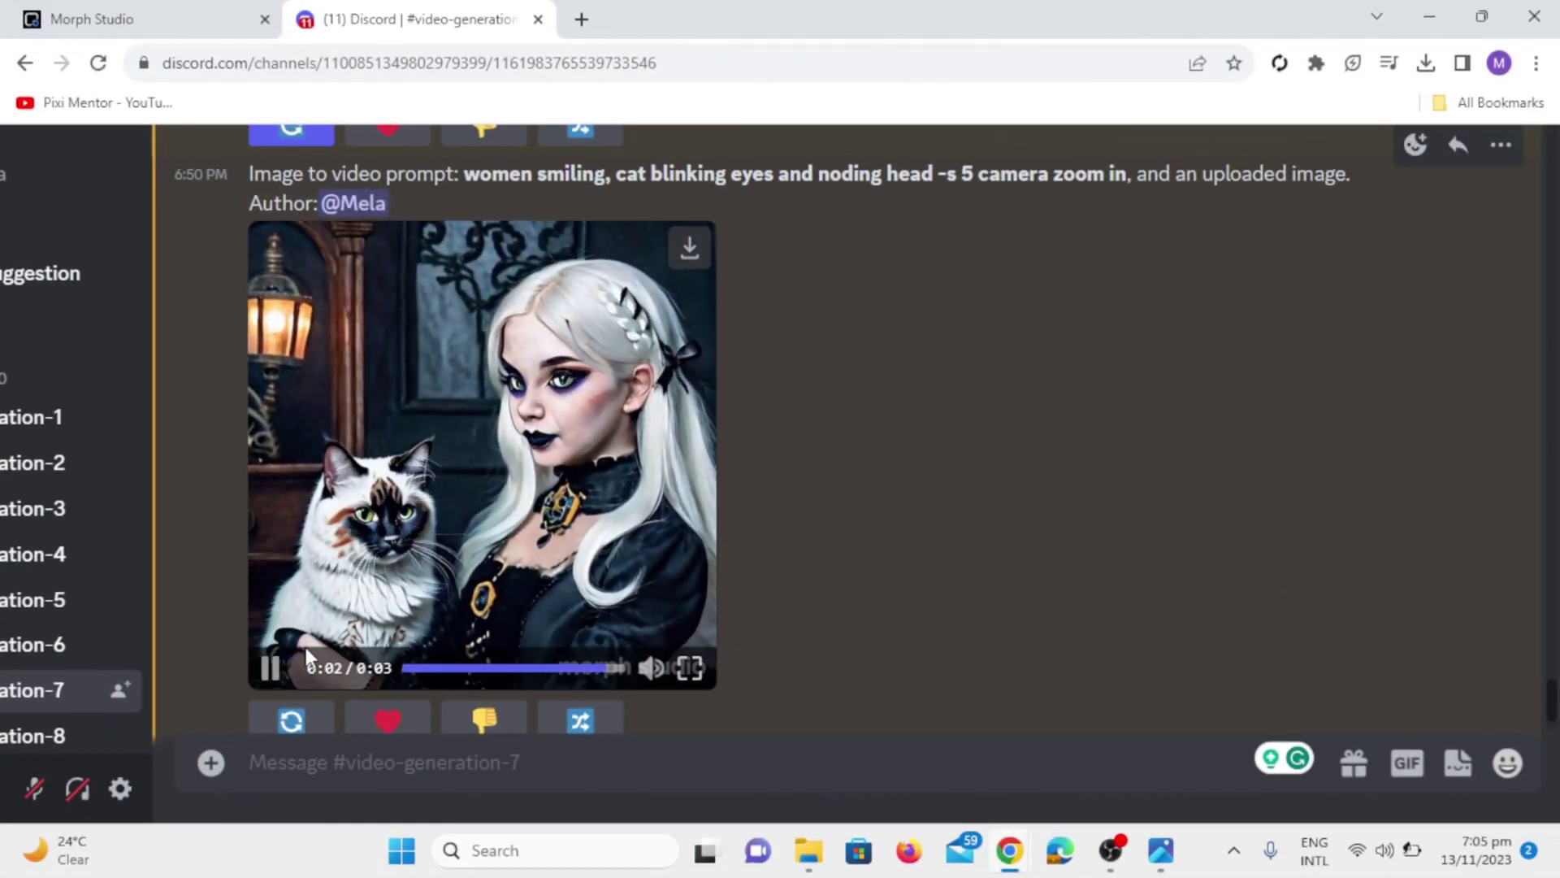
{"action": "left_click", "coordinate": [461, 597]}
{"action": "left_click", "coordinate": [273, 676]}
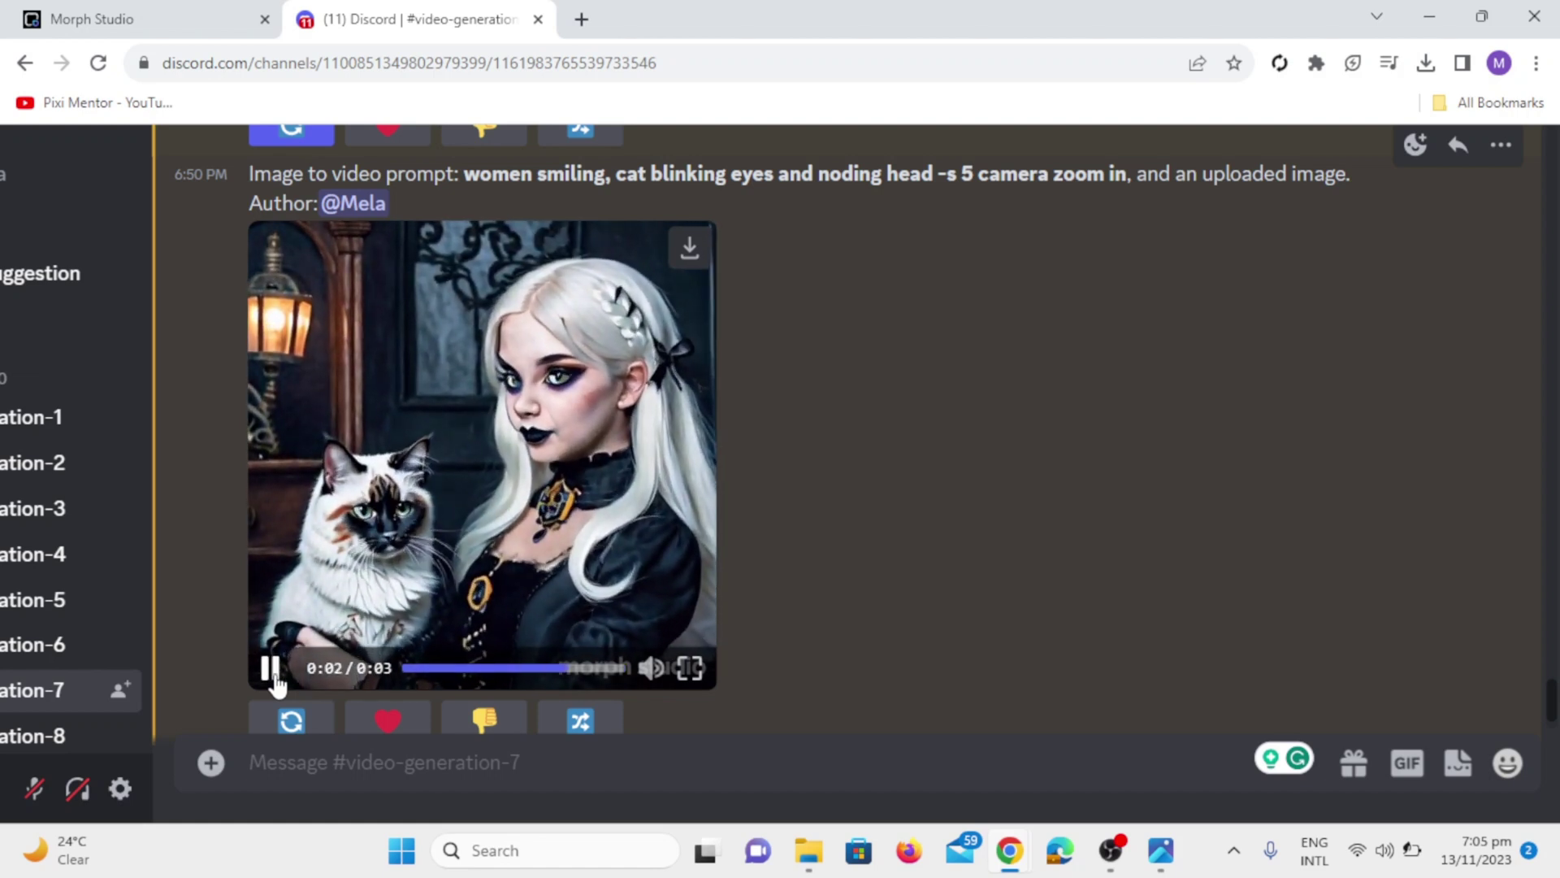
{"action": "left_click", "coordinate": [401, 579]}
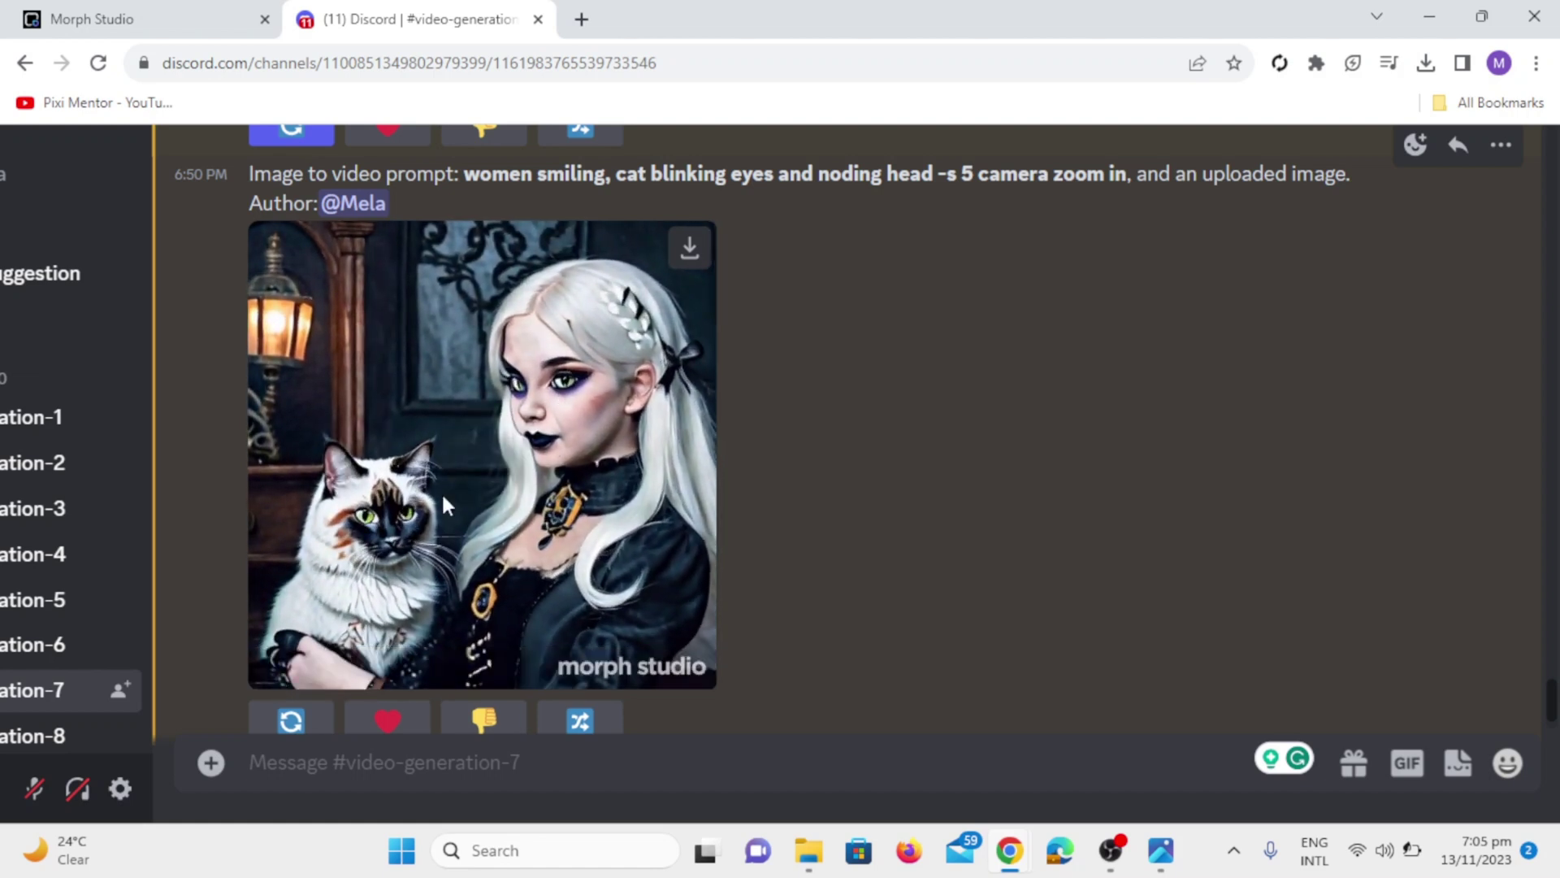
{"action": "scroll", "coordinate": [723, 578], "scroll_direction": "down", "scroll_amount": 2}
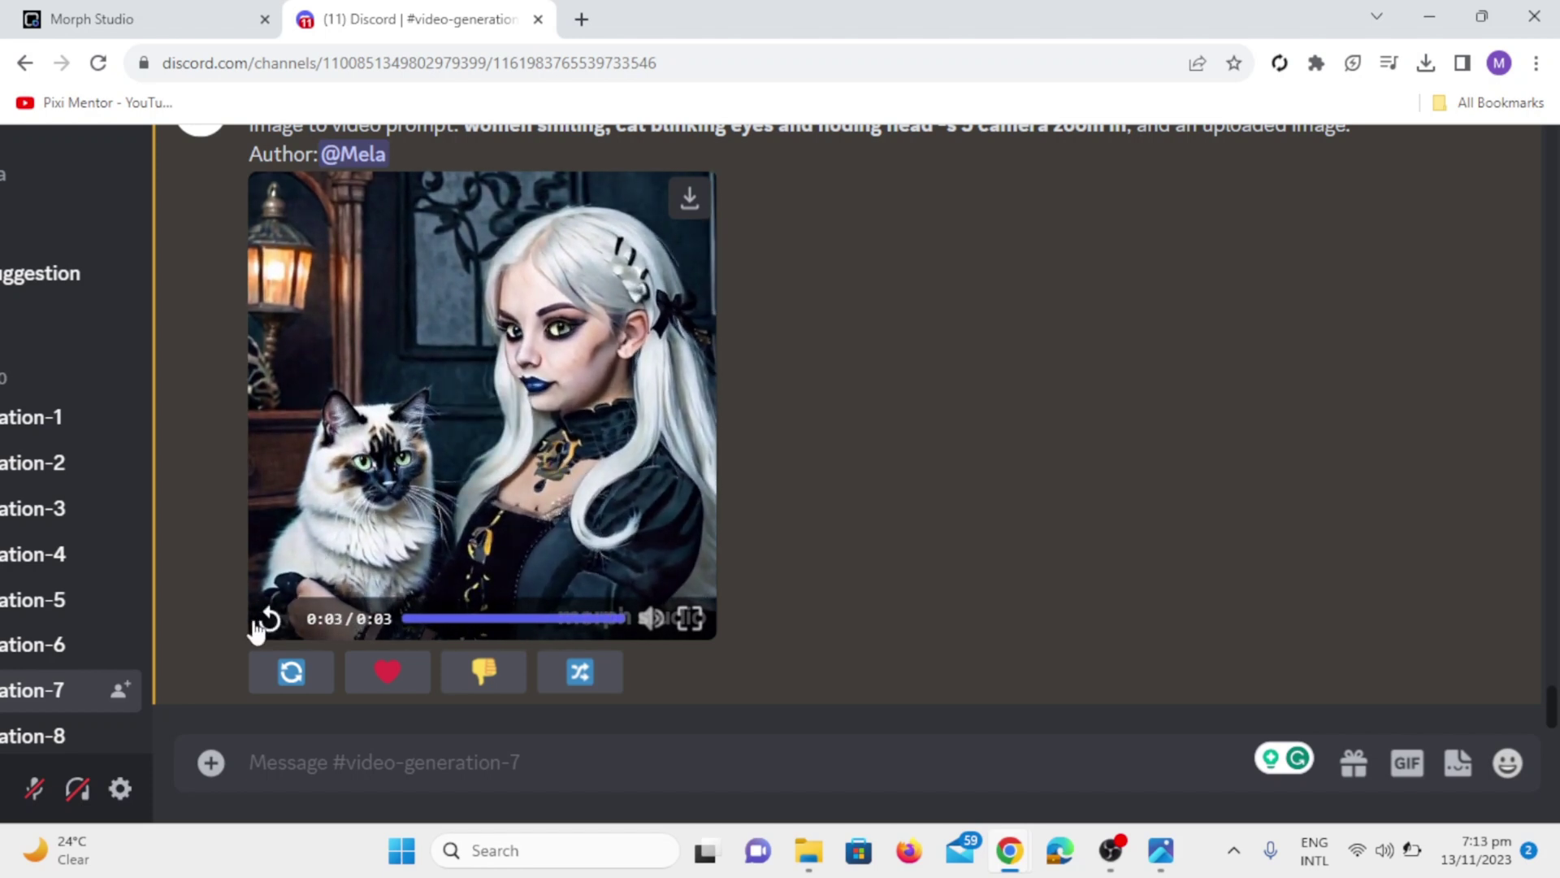
{"action": "left_click", "coordinate": [255, 626]}
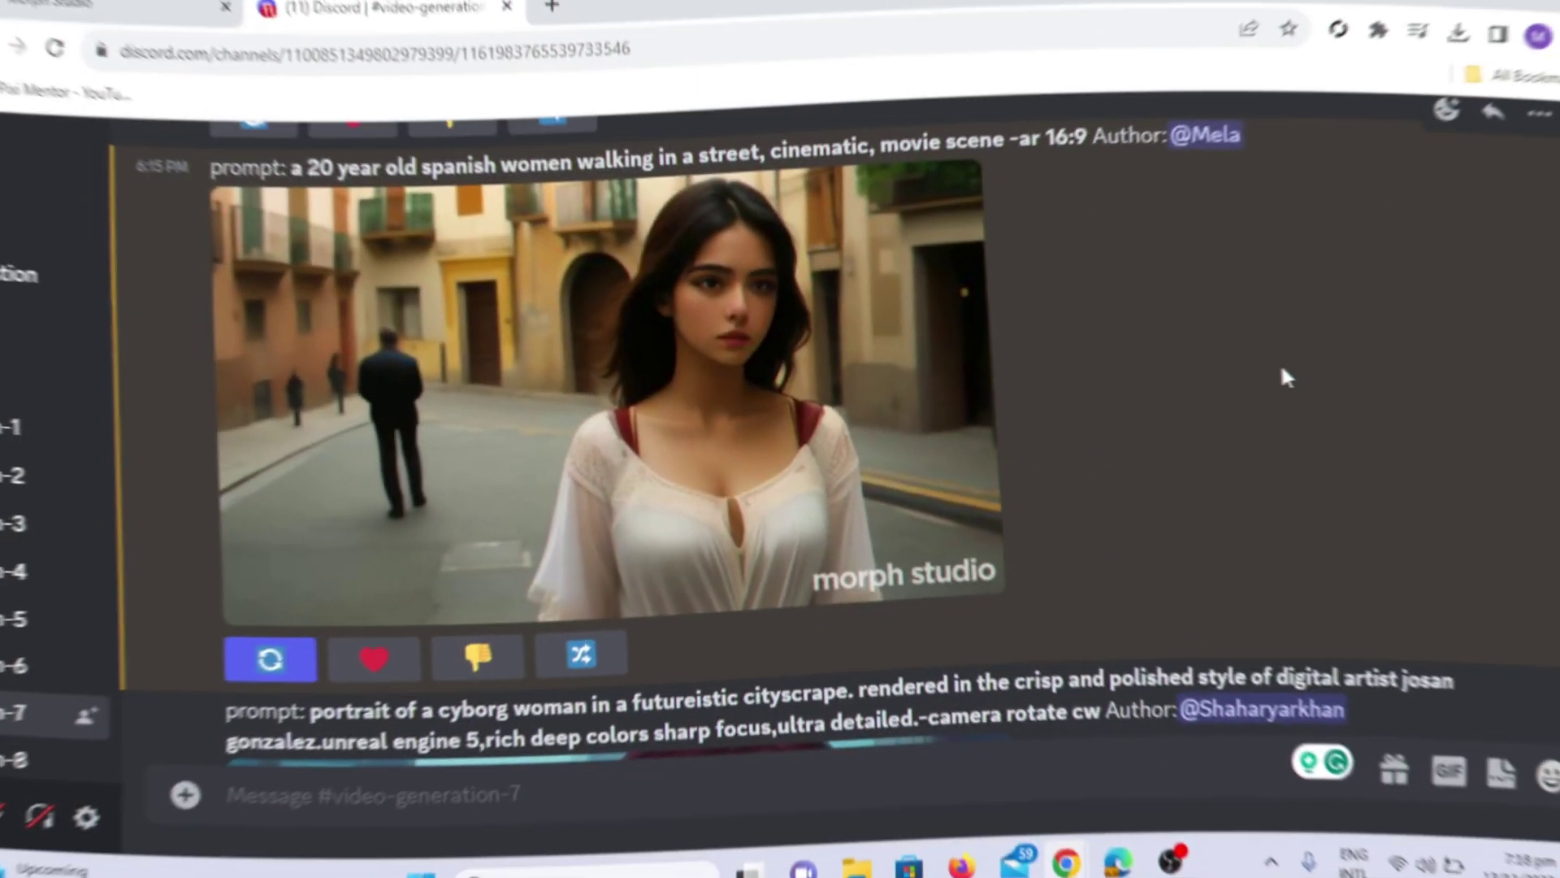
Step: Find the earlier Spanish-woman street video in the channel and replay it
{"action": "scroll", "coordinate": [1215, 399], "scroll_direction": "up", "scroll_amount": 1}
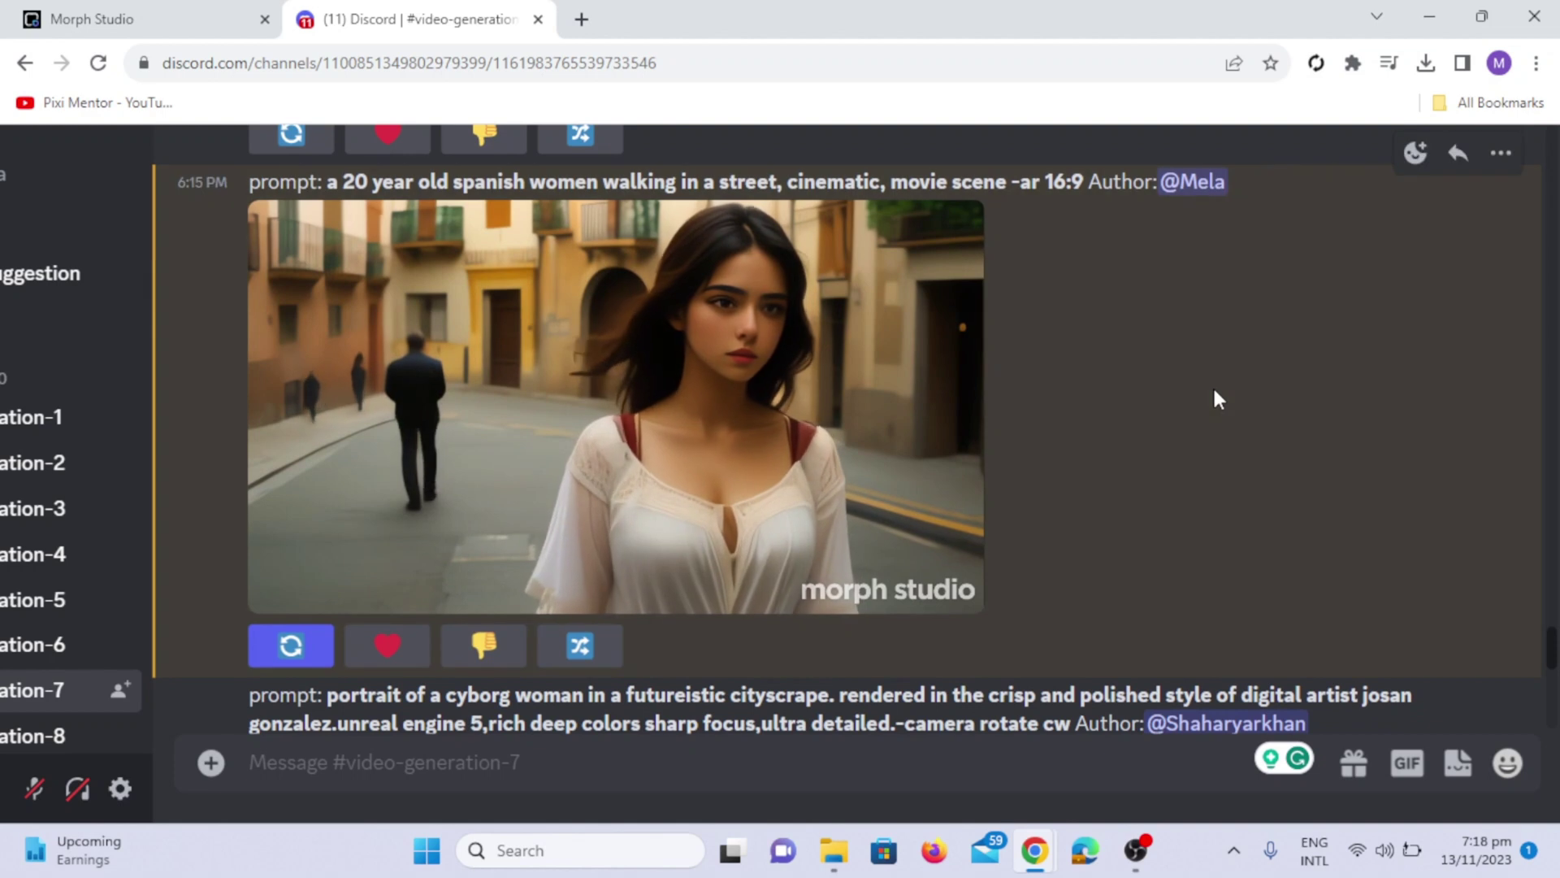
{"action": "scroll", "coordinate": [1184, 480], "scroll_direction": "down", "scroll_amount": 1}
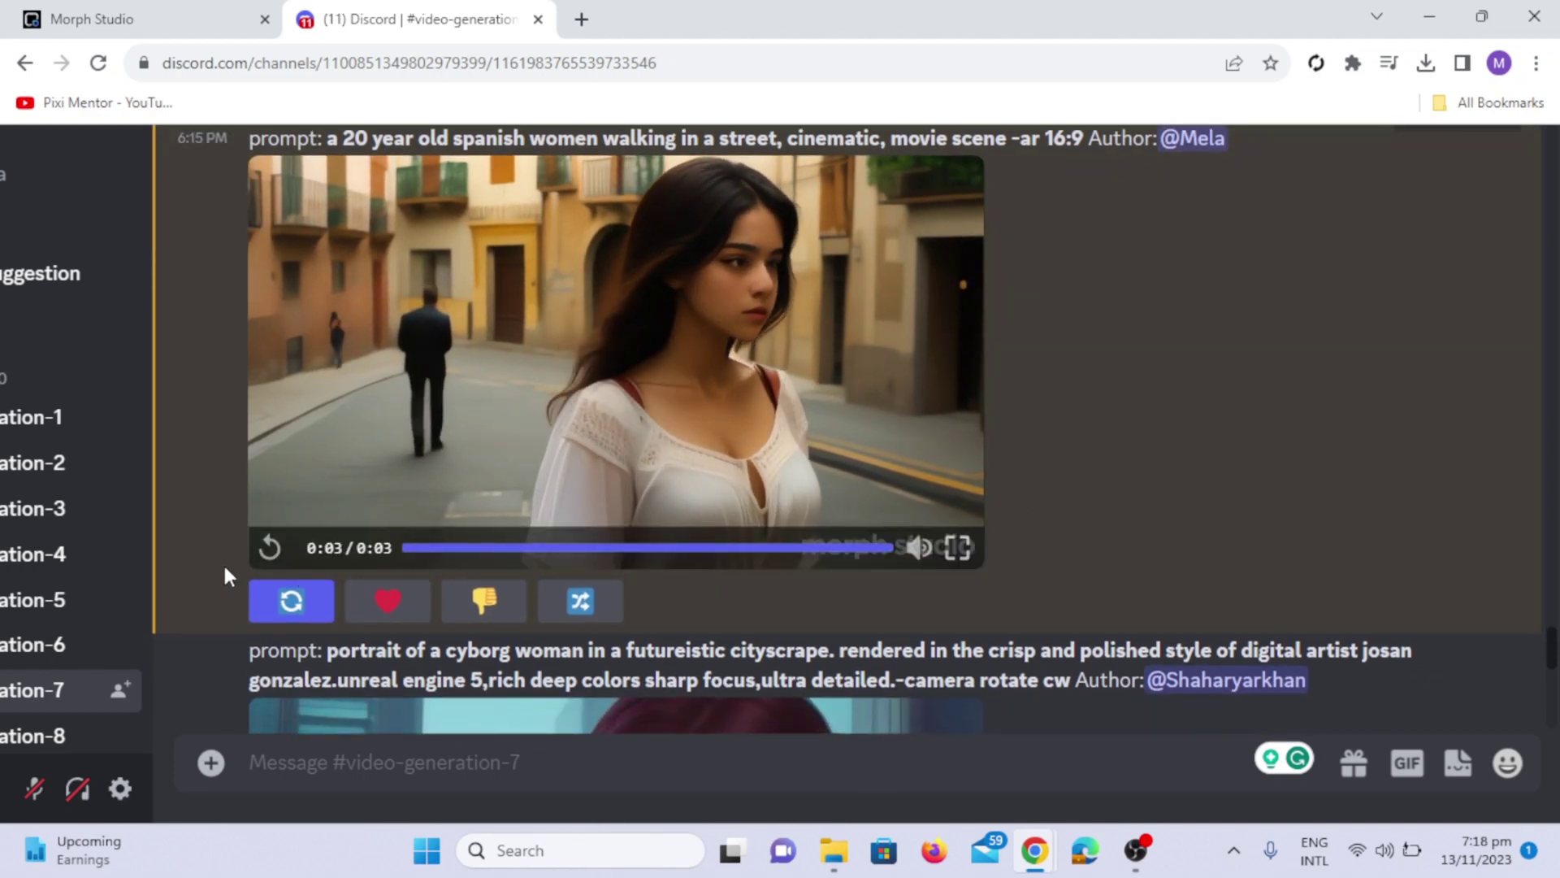
{"action": "left_click", "coordinate": [259, 565]}
Step: Play the newer 6:21 PM version of the Spanish-woman street clip
{"action": "scroll", "coordinate": [1411, 521], "scroll_direction": "up", "scroll_amount": 1}
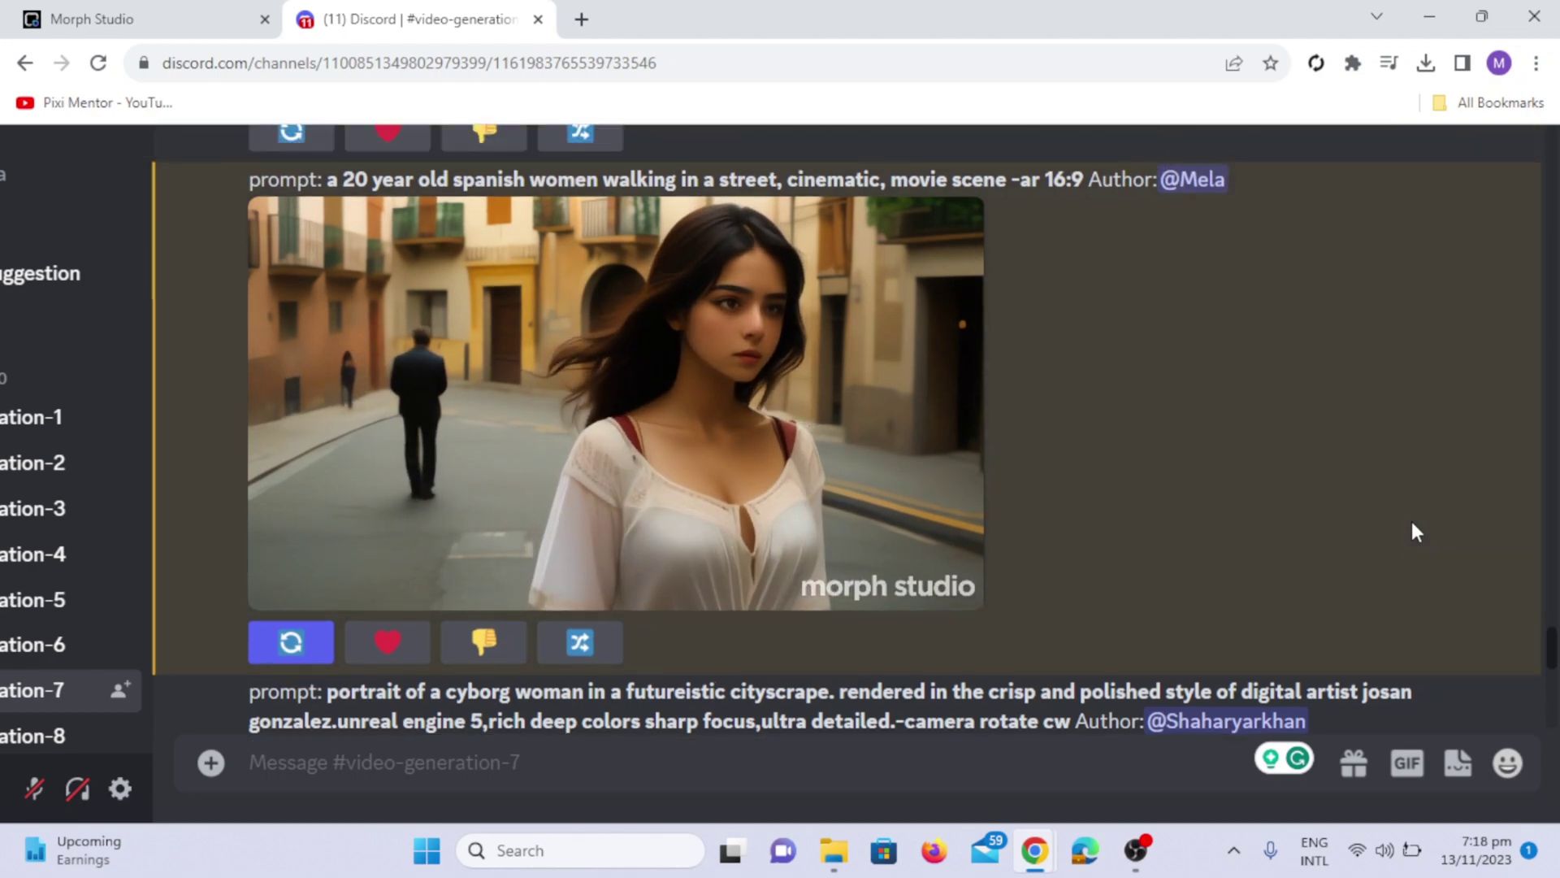
{"action": "scroll", "coordinate": [1412, 521], "scroll_direction": "down", "scroll_amount": 20}
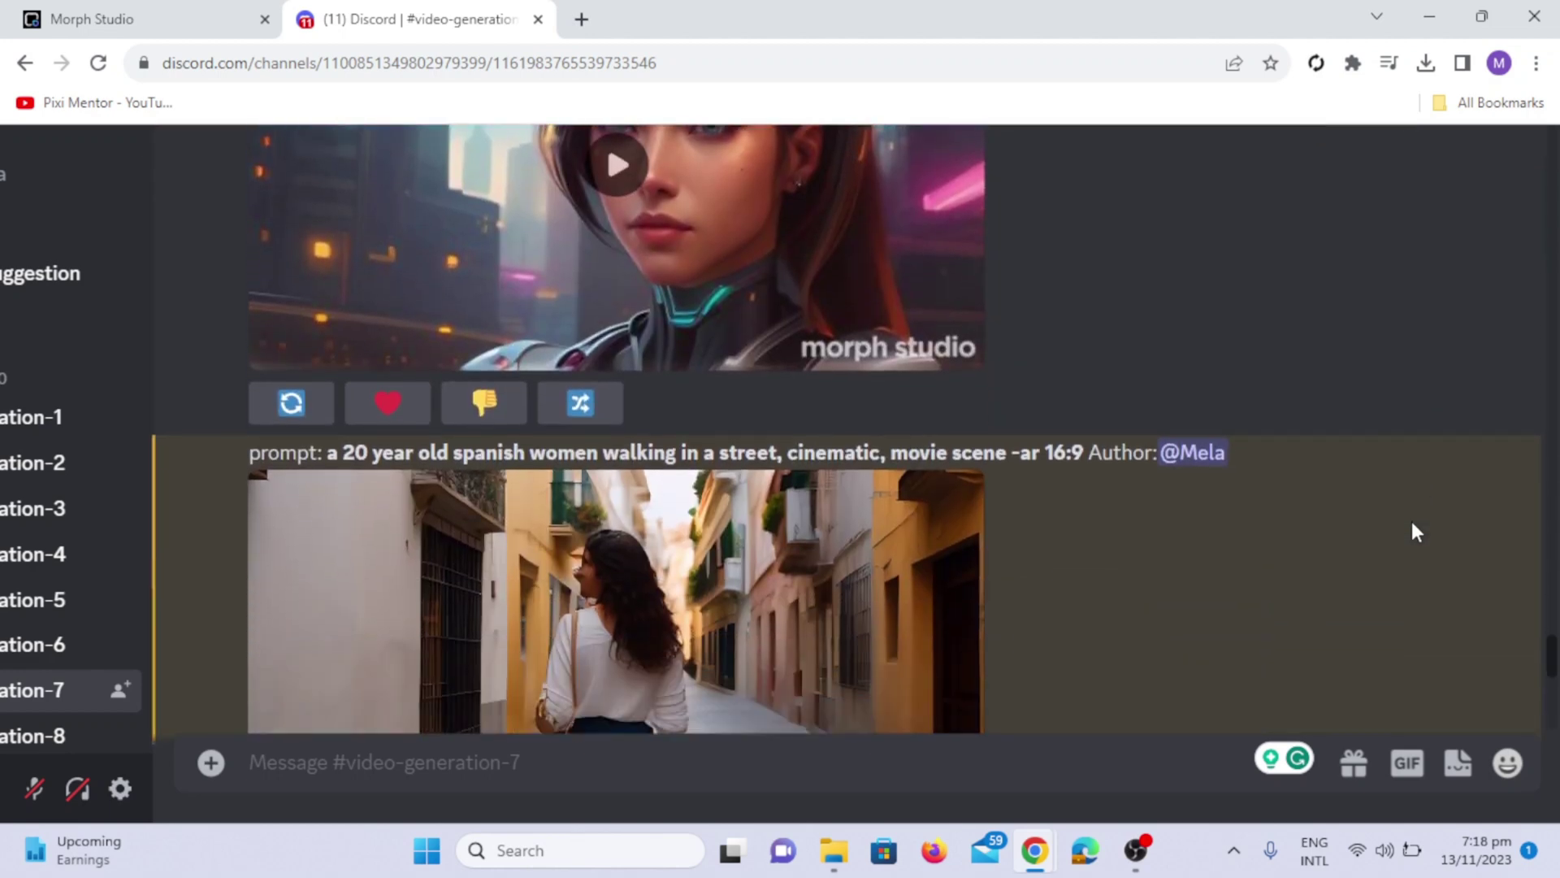
{"action": "scroll", "coordinate": [1411, 519], "scroll_direction": "up", "scroll_amount": 10}
{"action": "scroll", "coordinate": [1410, 518], "scroll_direction": "down", "scroll_amount": 6}
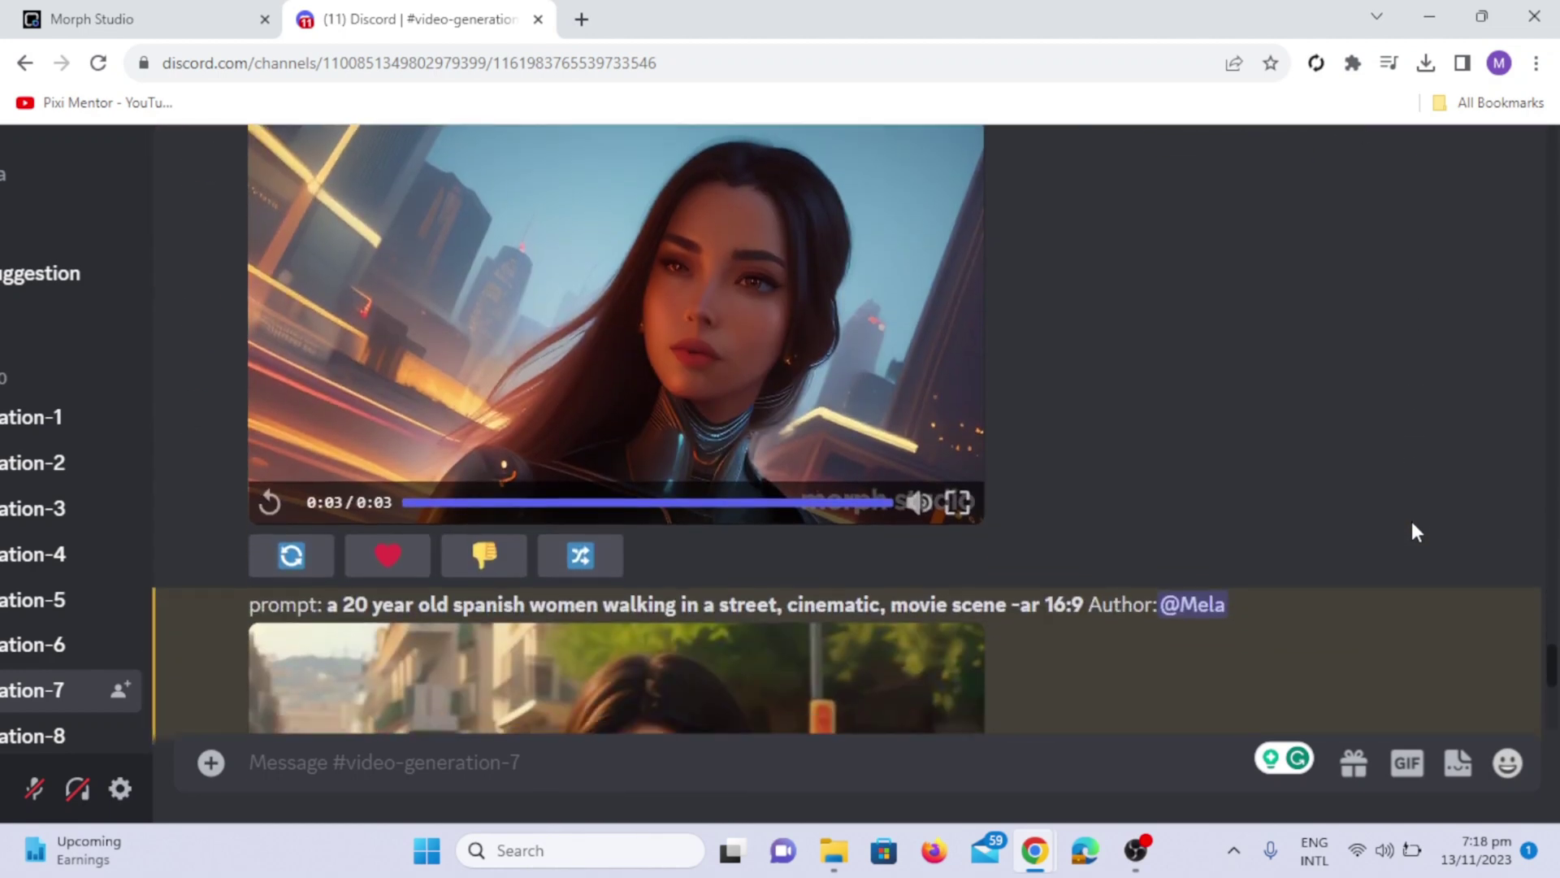
{"action": "scroll", "coordinate": [1411, 518], "scroll_direction": "down", "scroll_amount": 4}
{"action": "scroll", "coordinate": [1412, 530], "scroll_direction": "down", "scroll_amount": 3}
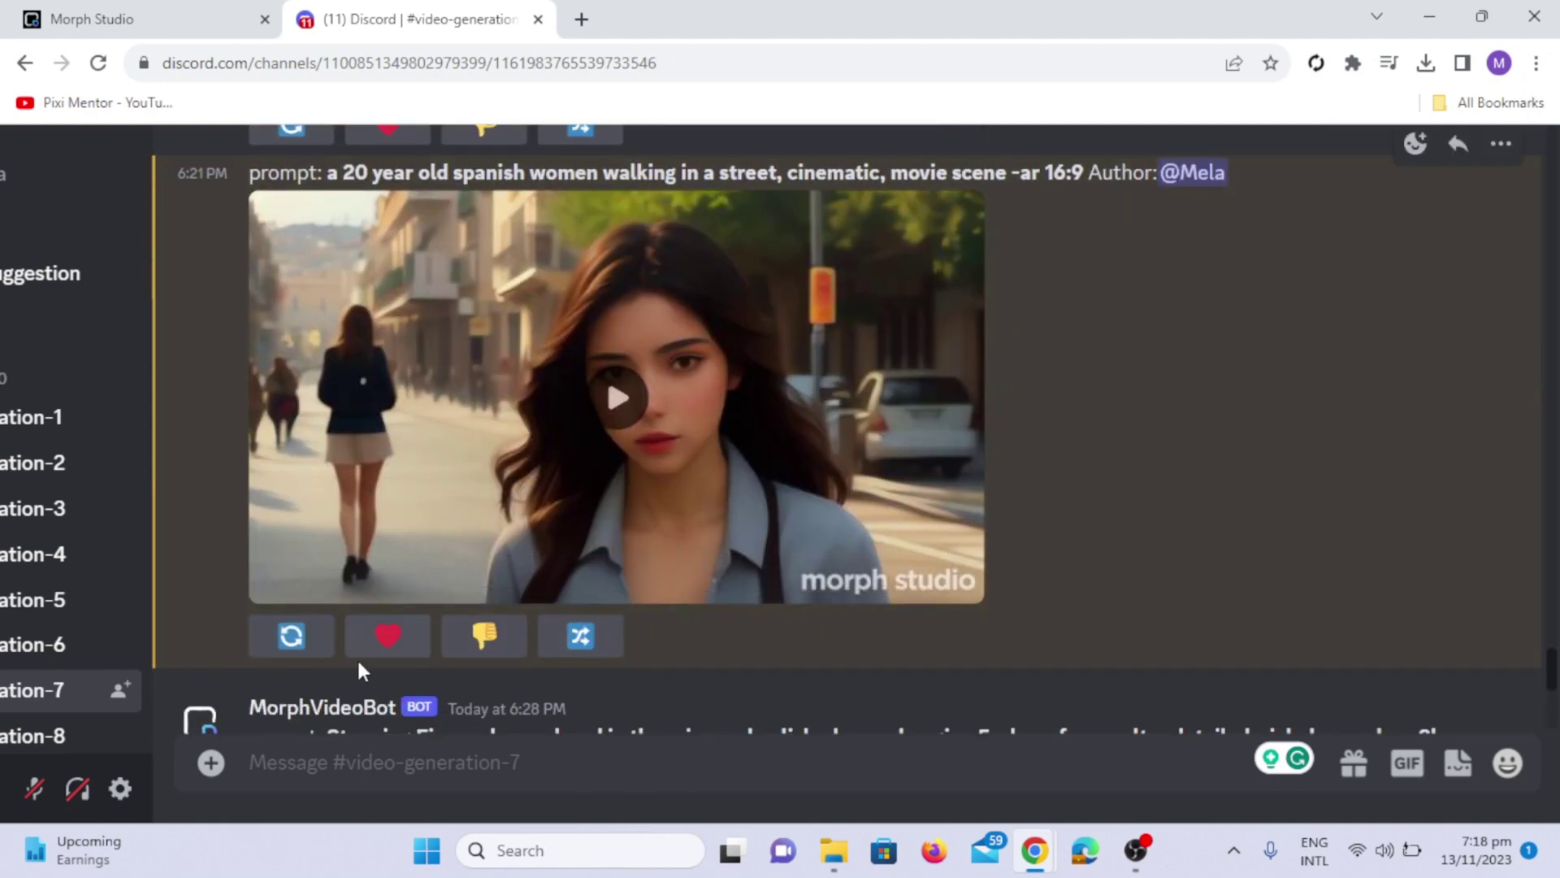
{"action": "left_click", "coordinate": [617, 399]}
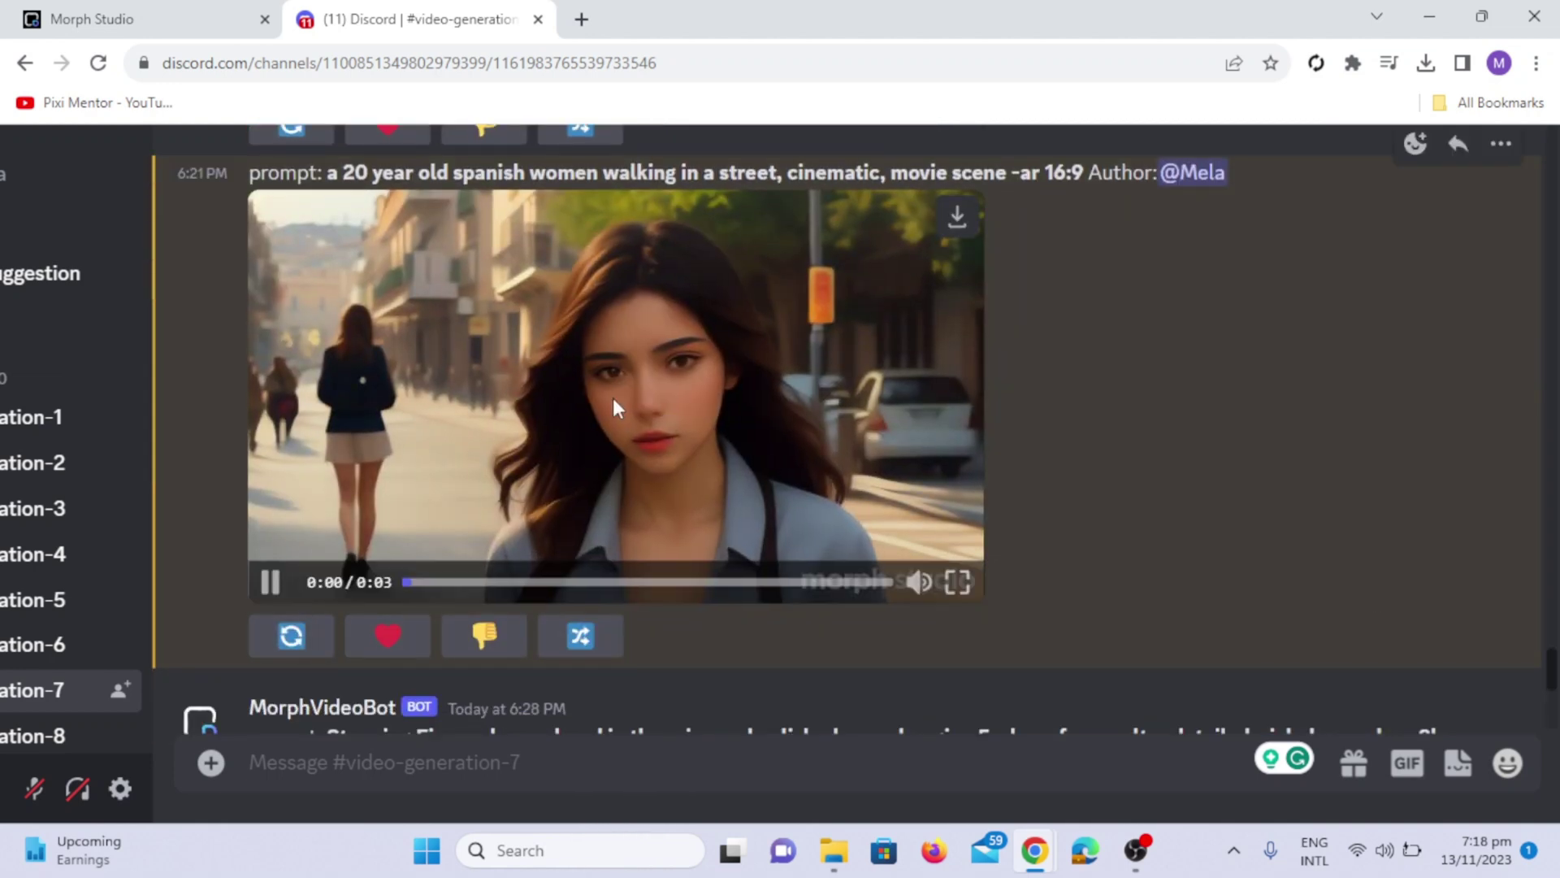